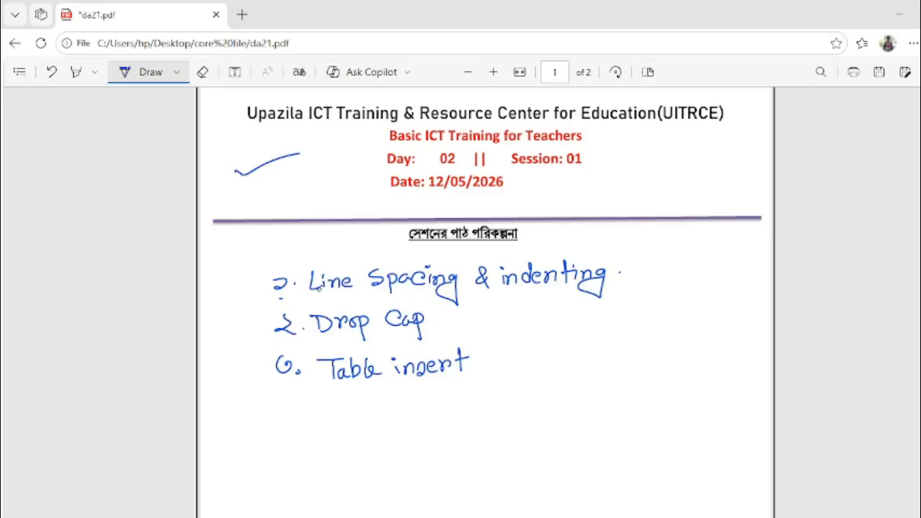
# Step: Draw a freehand stroke beneath "Line Spacing" in the da21.pdf lesson plan and switch to the Word document
pyautogui.moveTo(310, 294); pyautogui.dragTo(422, 313)
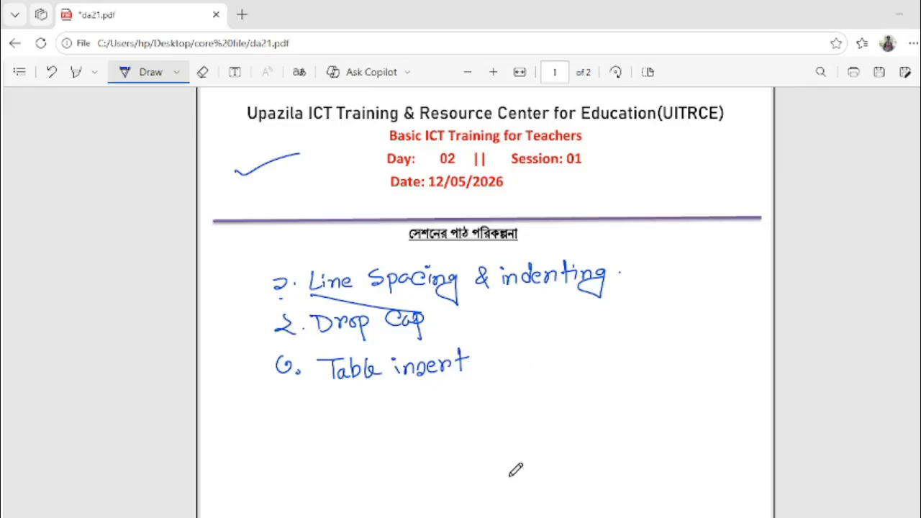
pyautogui.click(472, 517)
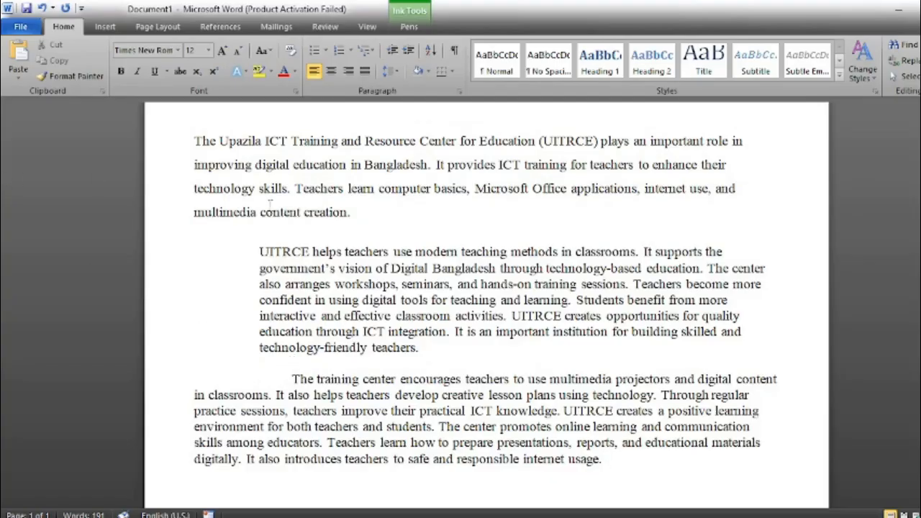
# Step: Try line spacings of 1.0 and 2.0 on the first paragraph, about the Upazila ICT Training and Resource Center
pyautogui.moveTo(355, 214); pyautogui.dragTo(196, 148)
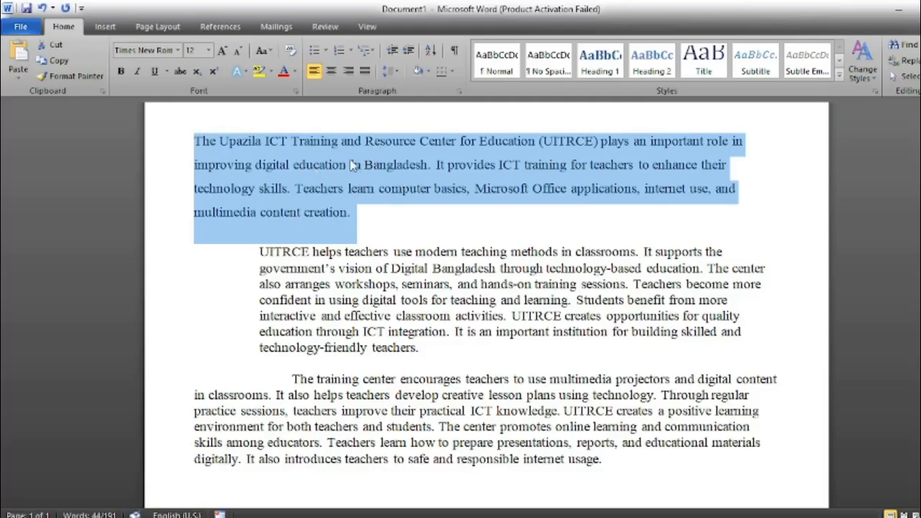
pyautogui.click(324, 178)
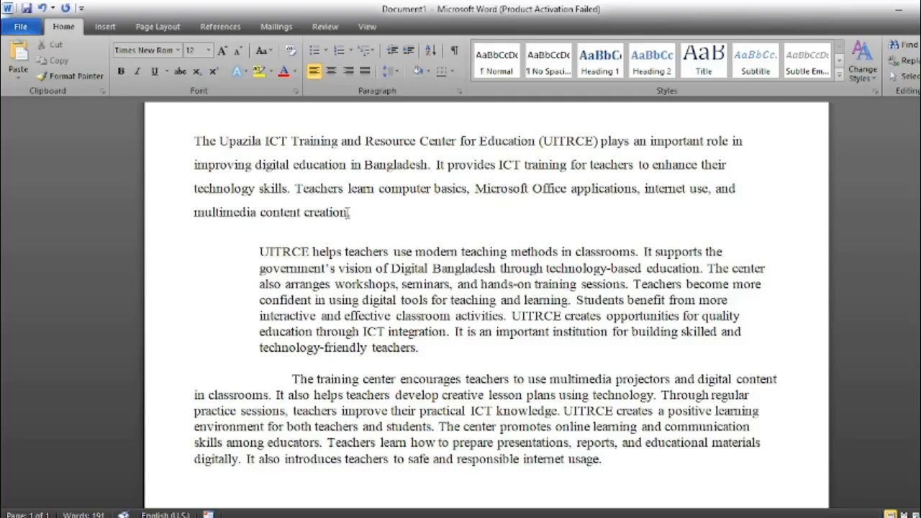
pyautogui.moveTo(354, 213); pyautogui.dragTo(201, 148)
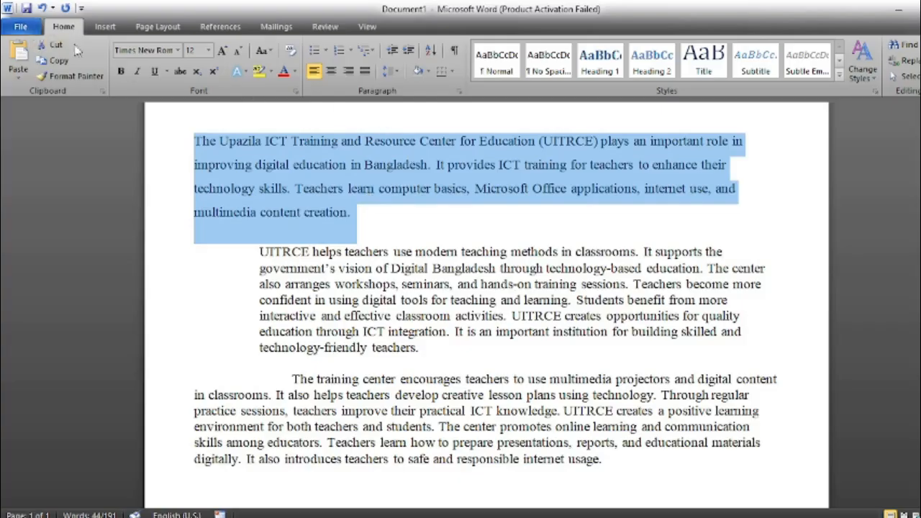
pyautogui.click(399, 75)
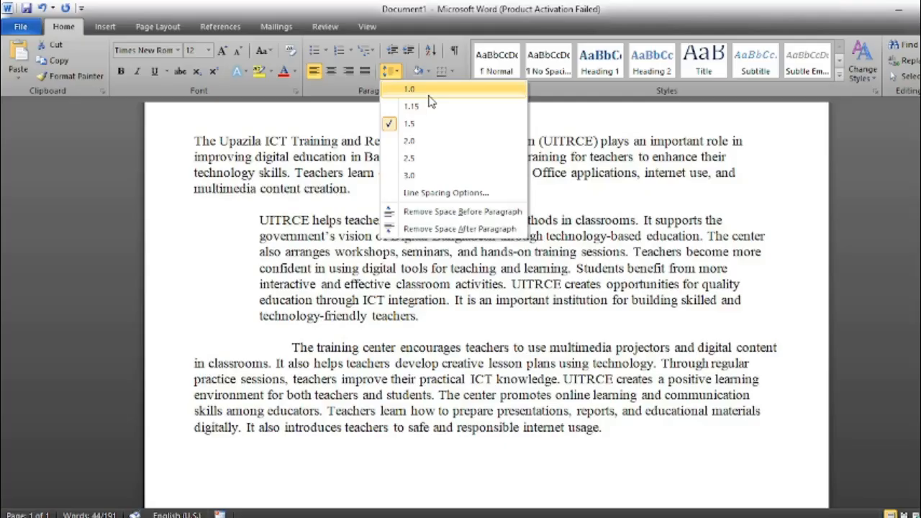
pyautogui.click(430, 95)
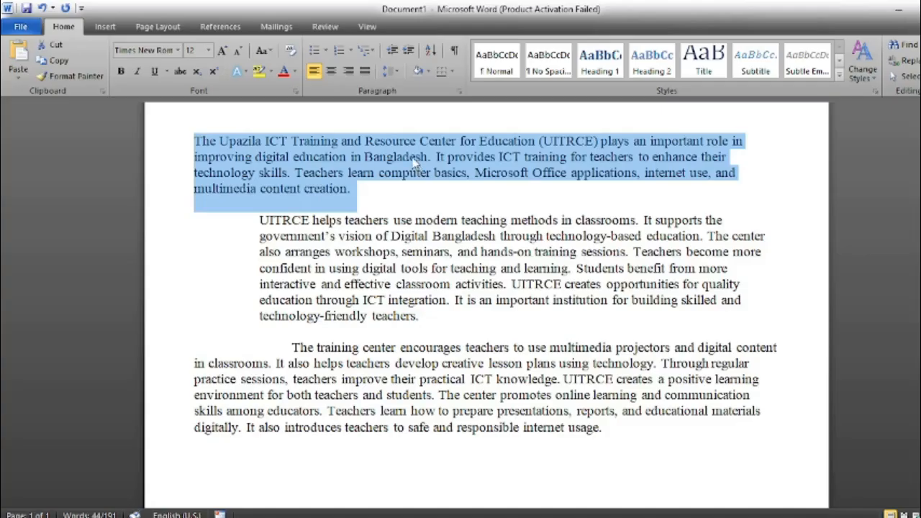
pyautogui.click(401, 76)
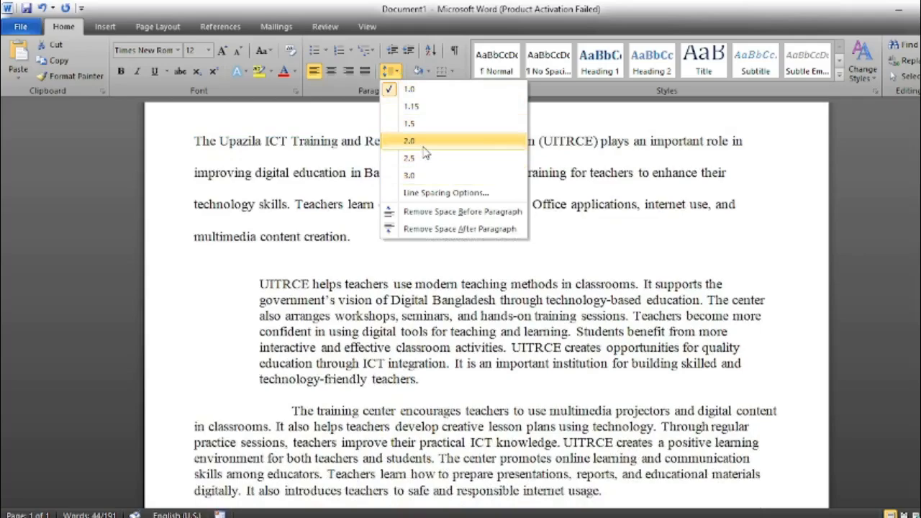
pyautogui.click(424, 148)
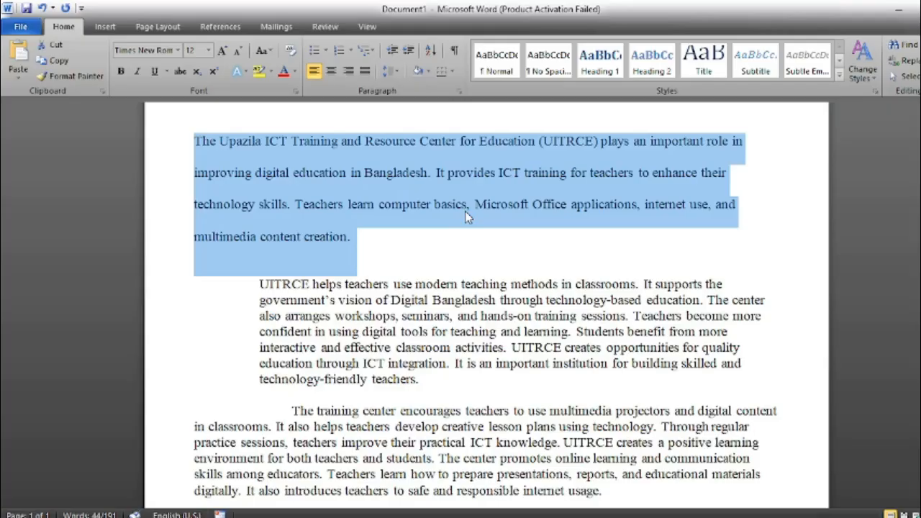
# Step: Set the first paragraph's line spacing to 1.0
pyautogui.click(380, 246)
pyautogui.moveTo(380, 246); pyautogui.dragTo(196, 141)
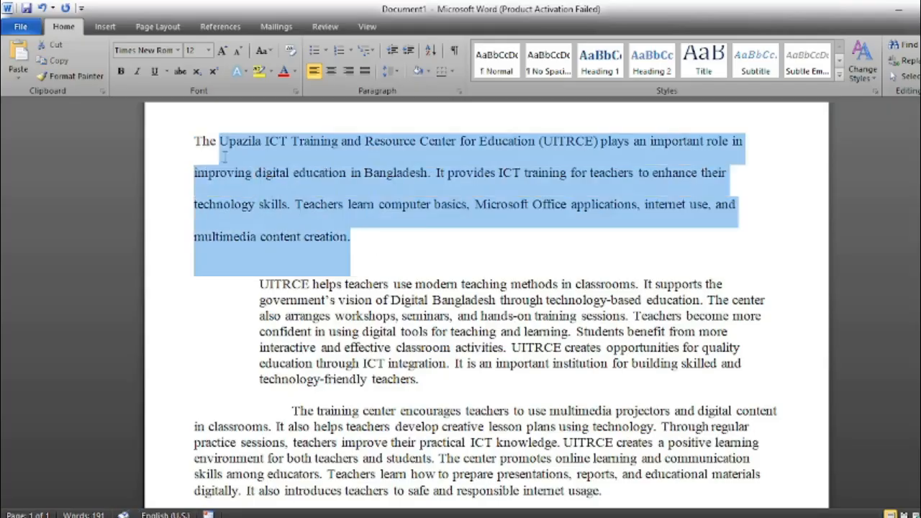
pyautogui.click(388, 70)
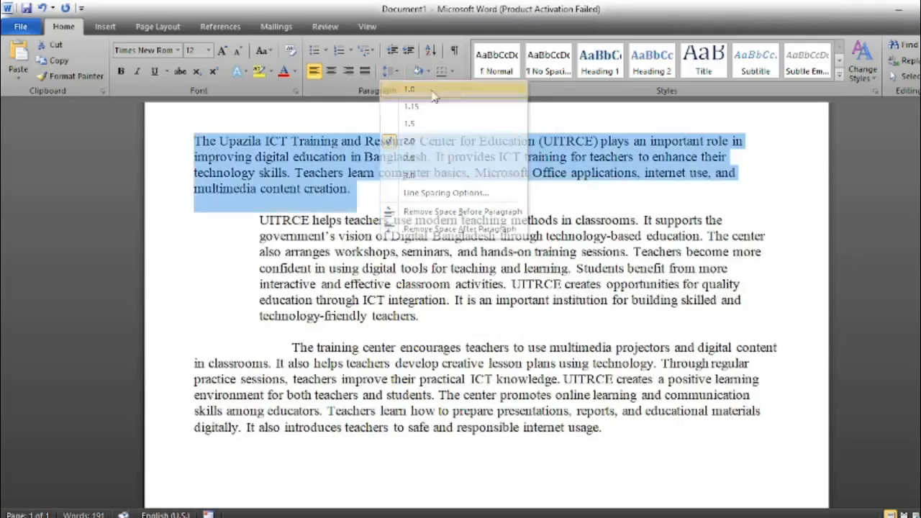
pyautogui.click(414, 87)
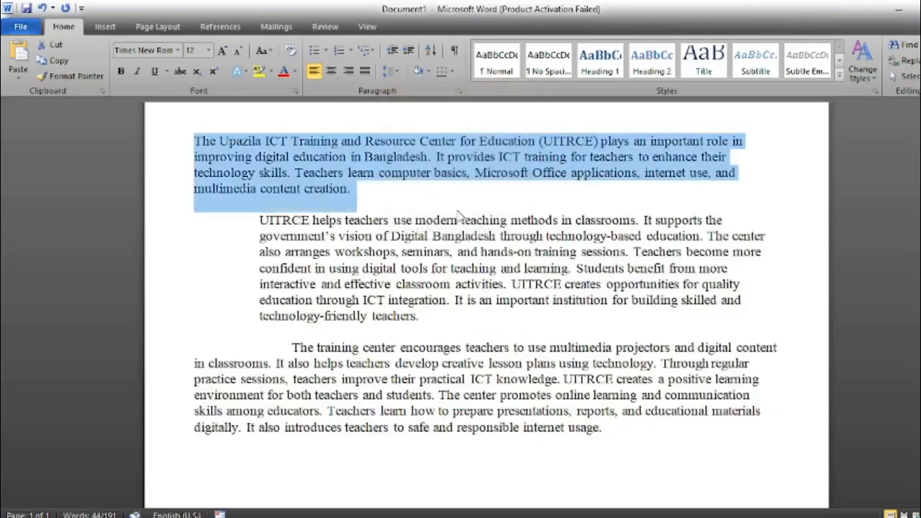
pyautogui.click(412, 201)
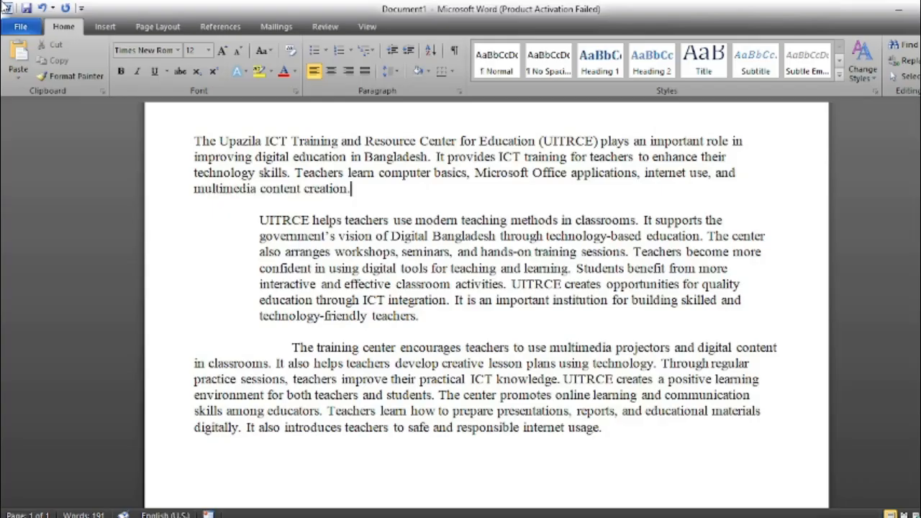
# Step: Set the left indentation of the second paragraph, starting "UITRCE helps teachers", to 5 cm
pyautogui.moveTo(420, 328); pyautogui.dragTo(254, 220)
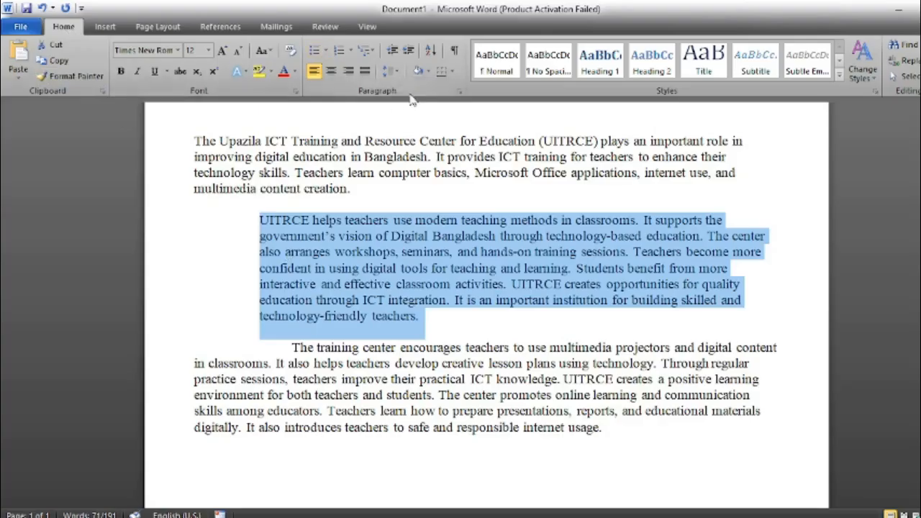
pyautogui.click(459, 92)
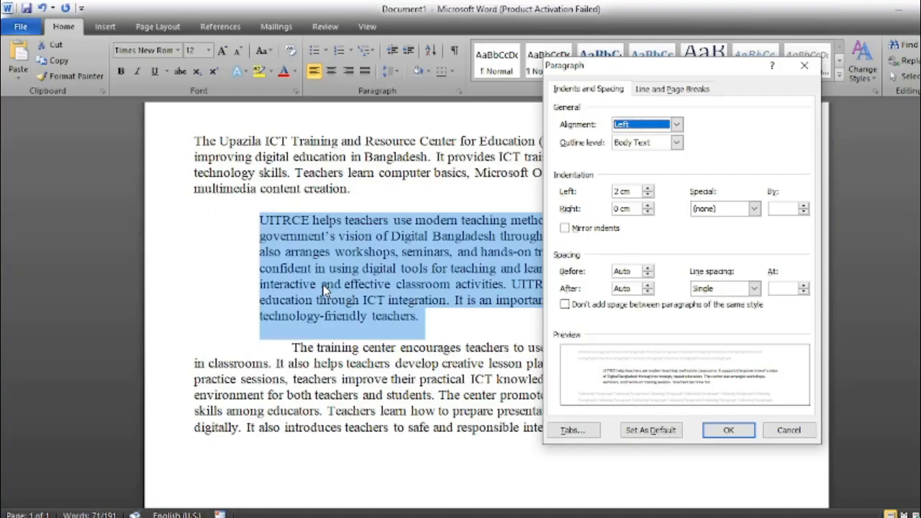
pyautogui.click(623, 192)
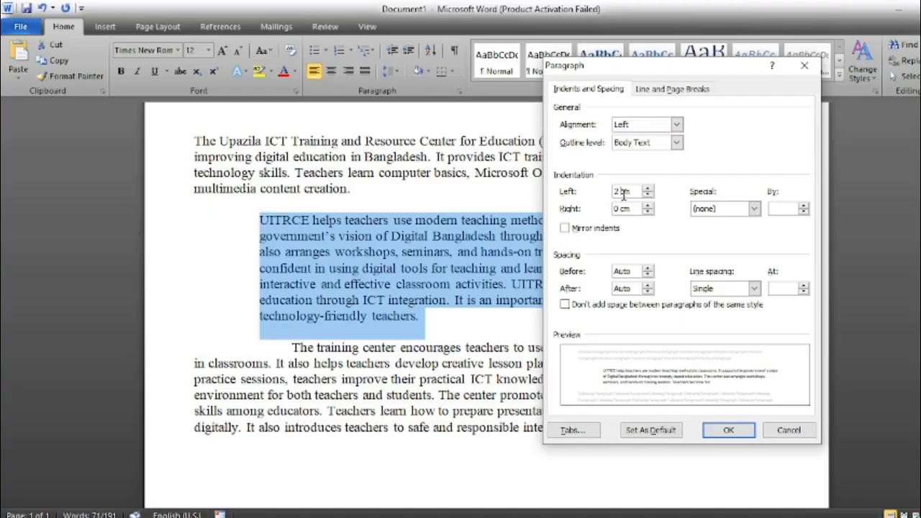
pyautogui.press('BackSpace')
pyautogui.write('5')
pyautogui.click(729, 431)
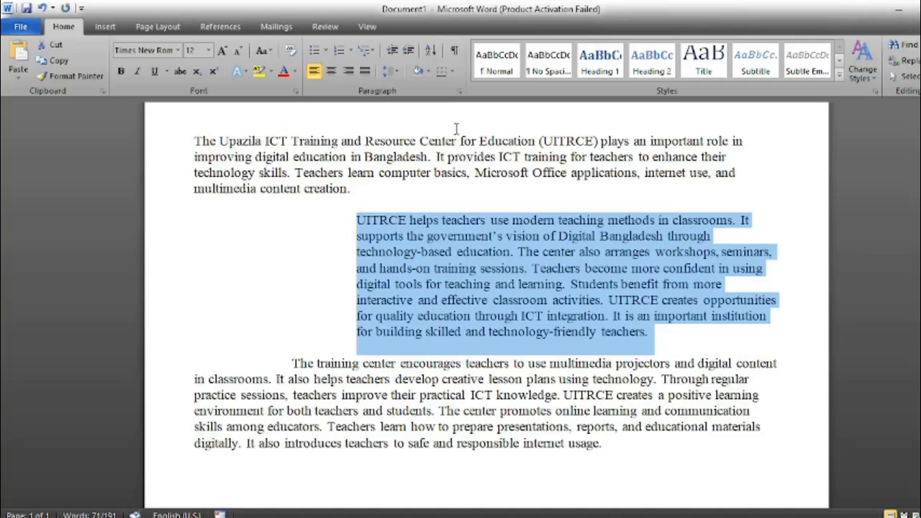
# Step: Set the second paragraph's left indentation to 0 cm so that it aligns with the left margin
pyautogui.click(459, 91)
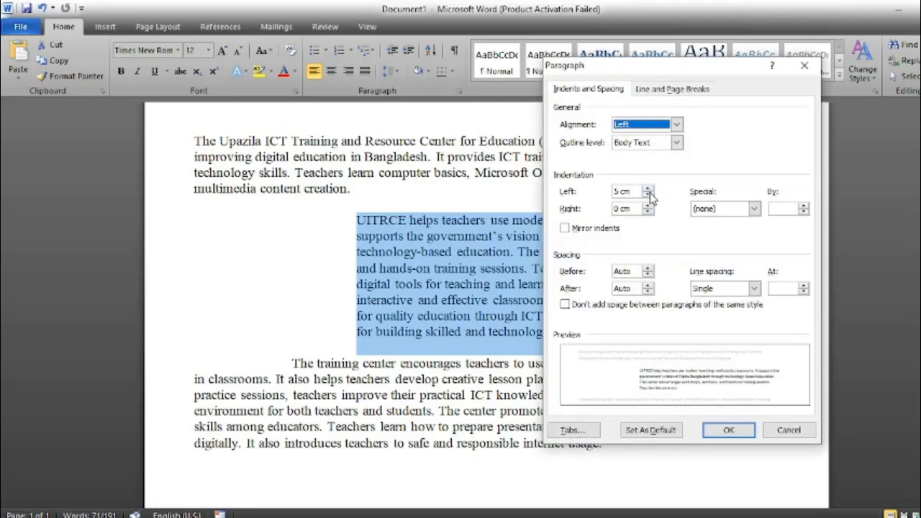
pyautogui.click(623, 191)
pyautogui.press('BackSpace')
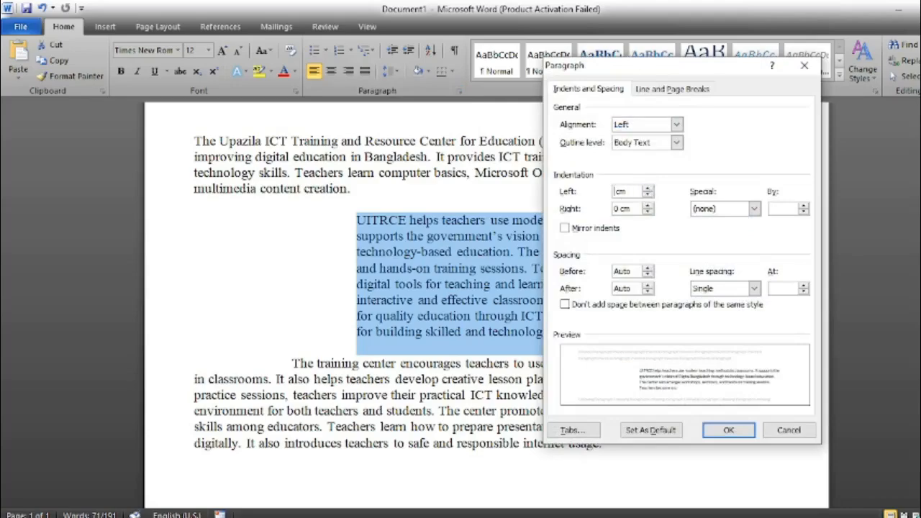
pyautogui.write('0')
pyautogui.click(729, 430)
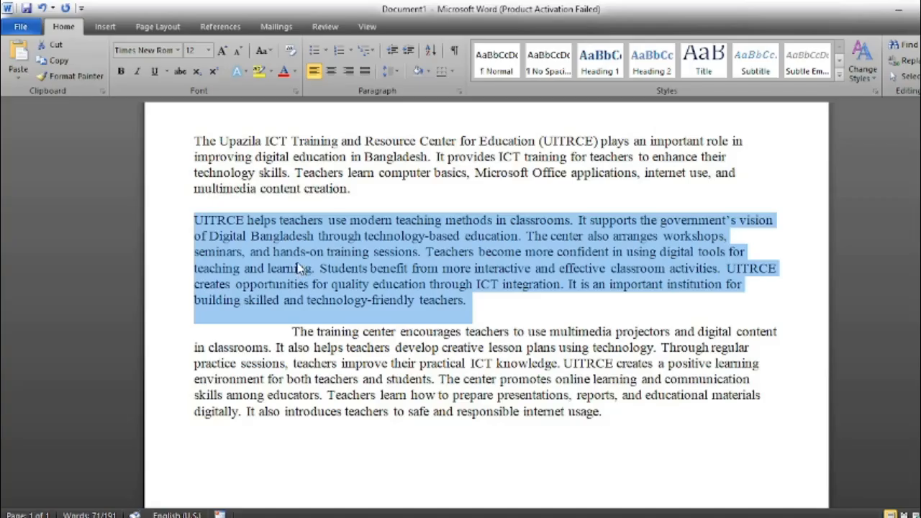
pyautogui.click(276, 331)
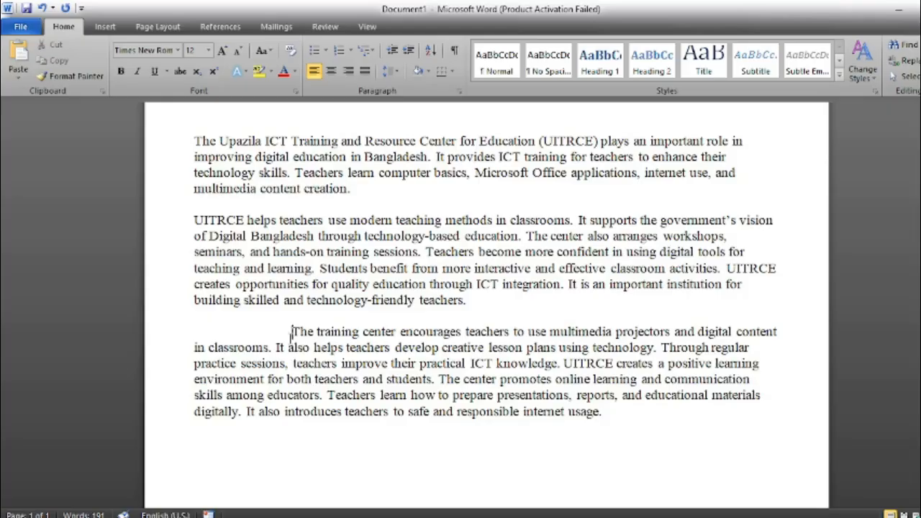
pyautogui.moveTo(246, 302); pyautogui.dragTo(434, 379)
pyautogui.click(342, 331)
pyautogui.moveTo(293, 332); pyautogui.dragTo(607, 423)
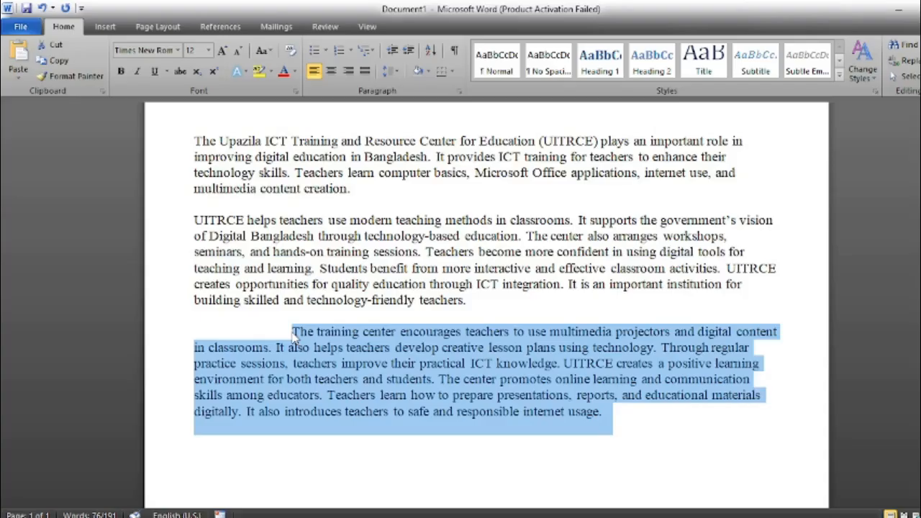
pyautogui.click(295, 336)
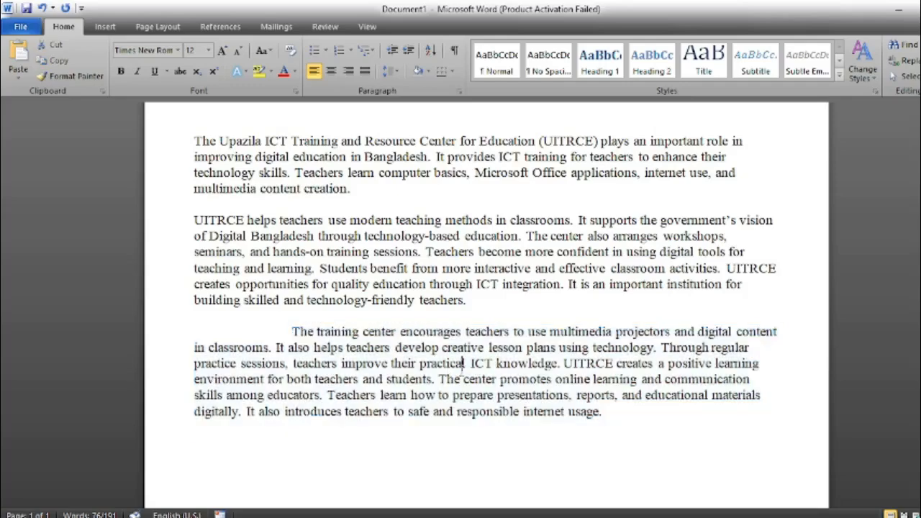
# Step: Apply a First line special indentation of 2 cm to all three paragraphs
pyautogui.moveTo(604, 426); pyautogui.dragTo(173, 142)
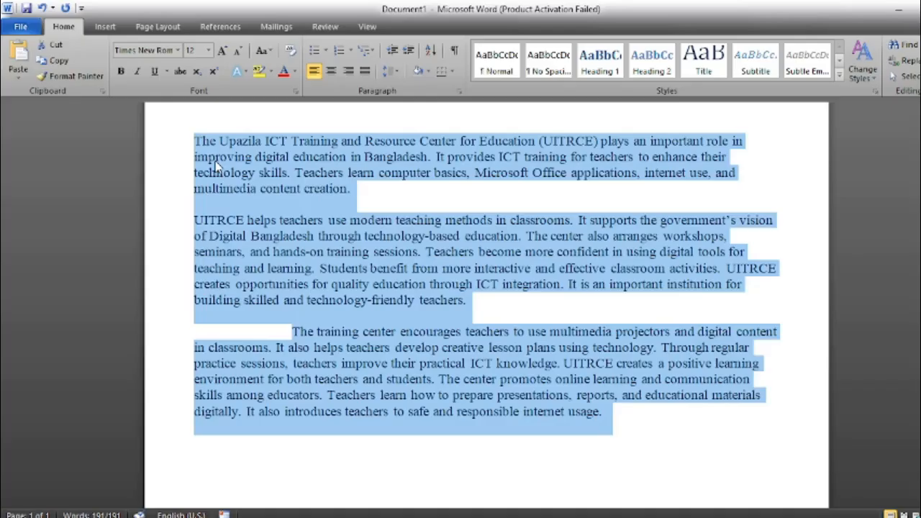
pyautogui.click(459, 92)
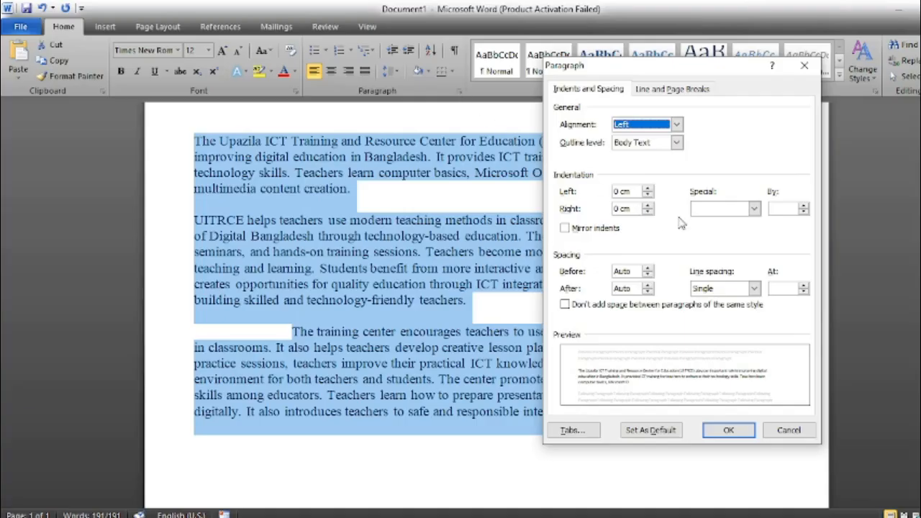
pyautogui.click(754, 209)
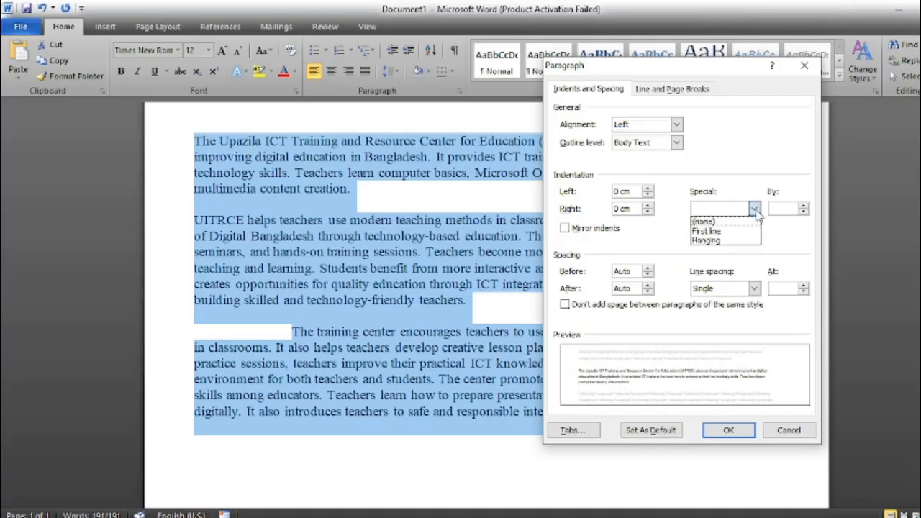
pyautogui.click(725, 232)
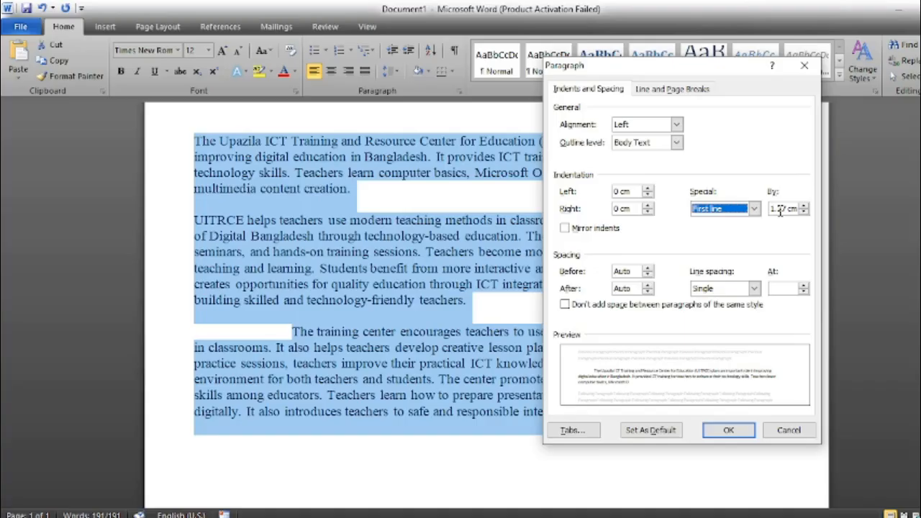
pyautogui.moveTo(786, 209); pyautogui.dragTo(771, 216)
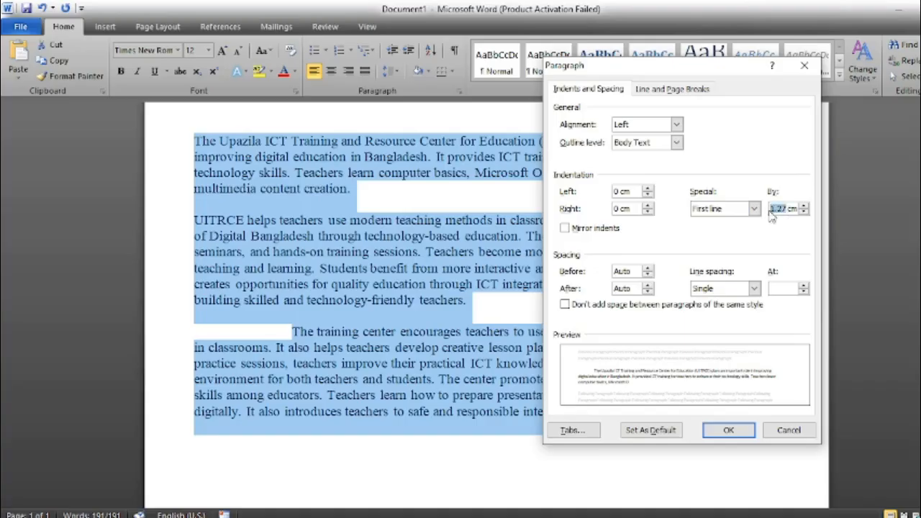
pyautogui.press('BackSpace')
pyautogui.write('2')
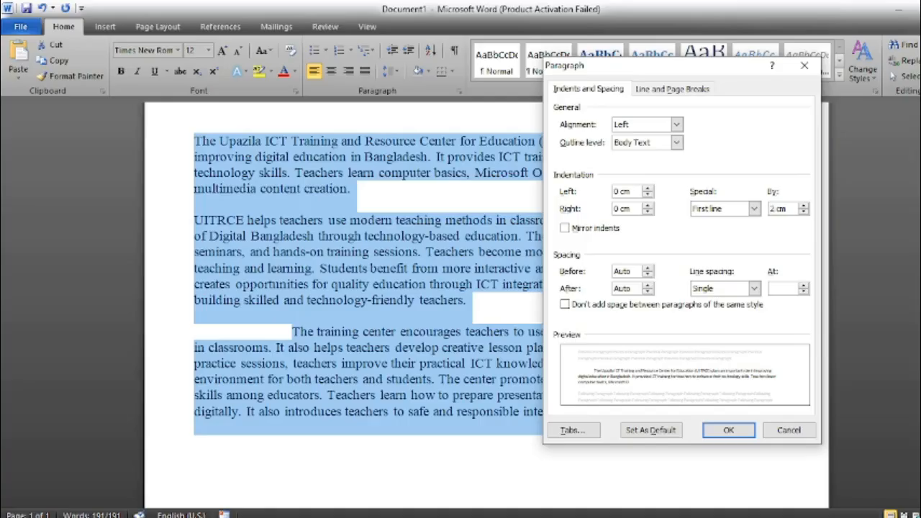
pyautogui.click(729, 430)
pyautogui.click(461, 301)
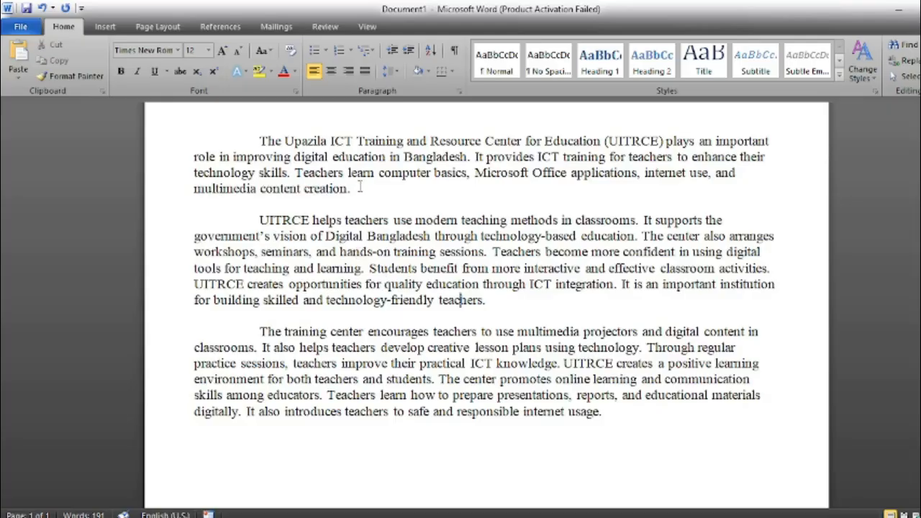
# Step: Set the First line indentation of only the first paragraph to 0 cm
pyautogui.moveTo(352, 189); pyautogui.dragTo(201, 148)
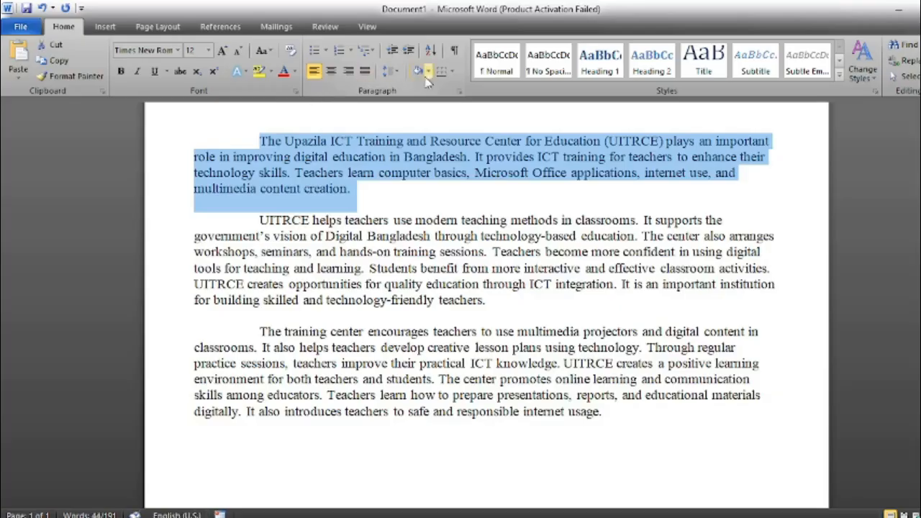
pyautogui.click(458, 91)
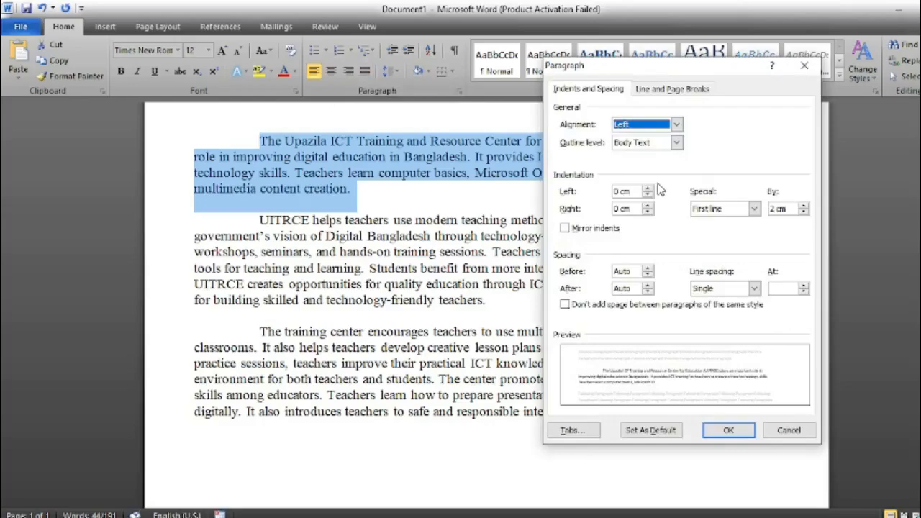
pyautogui.moveTo(784, 209); pyautogui.dragTo(772, 208)
pyautogui.click(774, 208)
pyautogui.press('BackSpace')
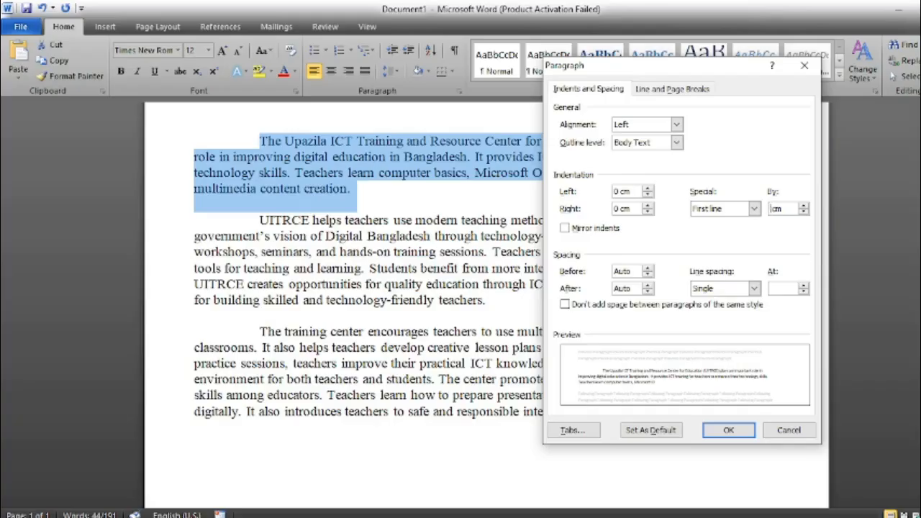
pyautogui.write('0')
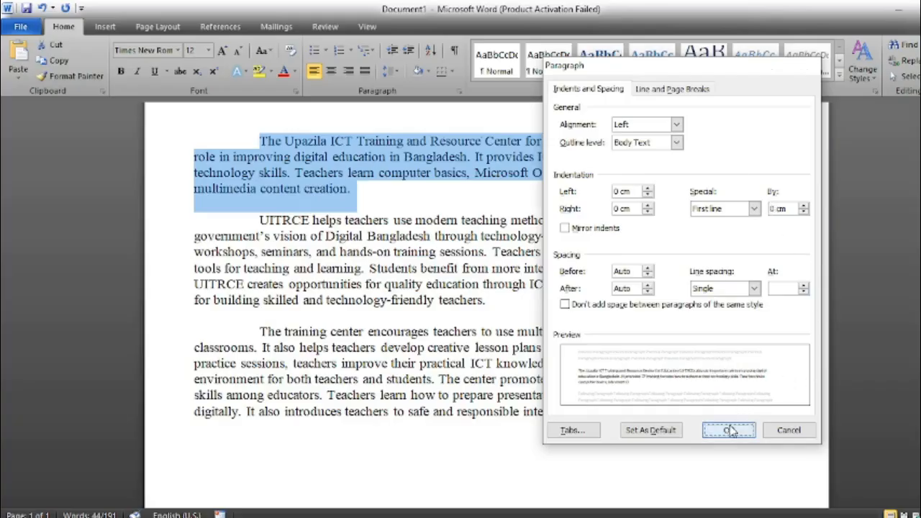
pyautogui.click(728, 429)
pyautogui.moveTo(372, 190); pyautogui.dragTo(195, 141)
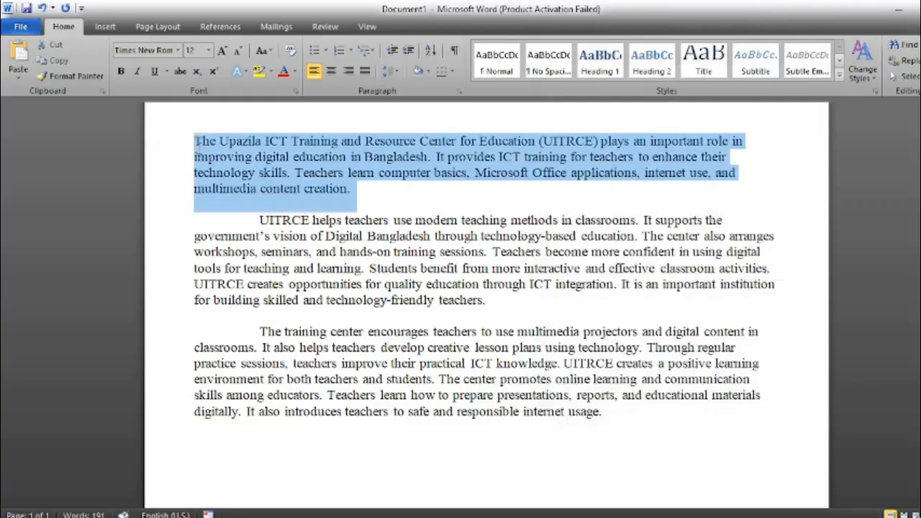
pyautogui.click(209, 157)
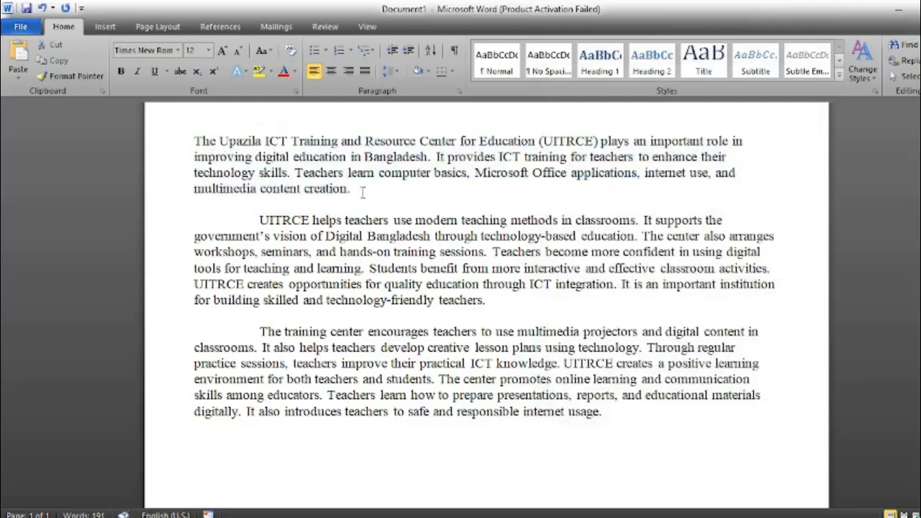
pyautogui.moveTo(365, 191); pyautogui.dragTo(195, 144)
pyautogui.click(210, 141)
pyautogui.click(205, 142)
# Step: Apply a Dropped drop cap to the letter "T" that begins the first paragraph
pyautogui.moveTo(202, 141); pyautogui.dragTo(194, 141)
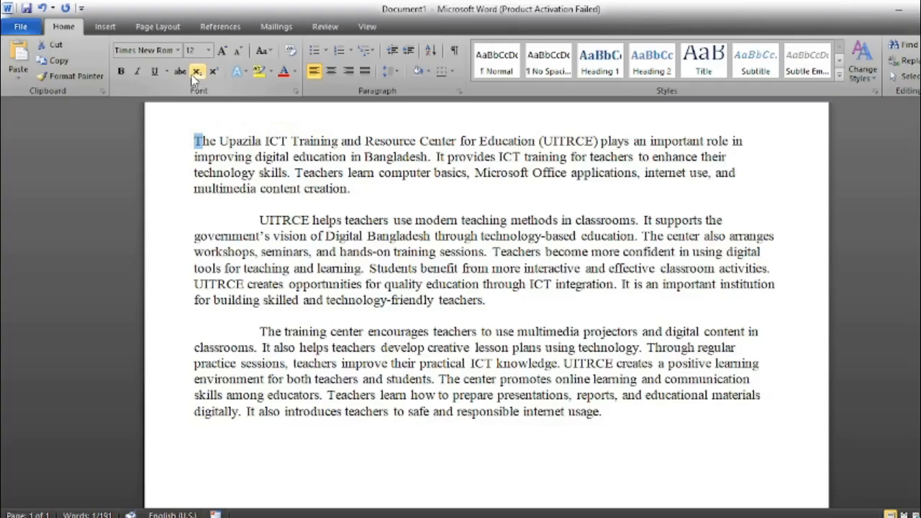
pyautogui.click(110, 32)
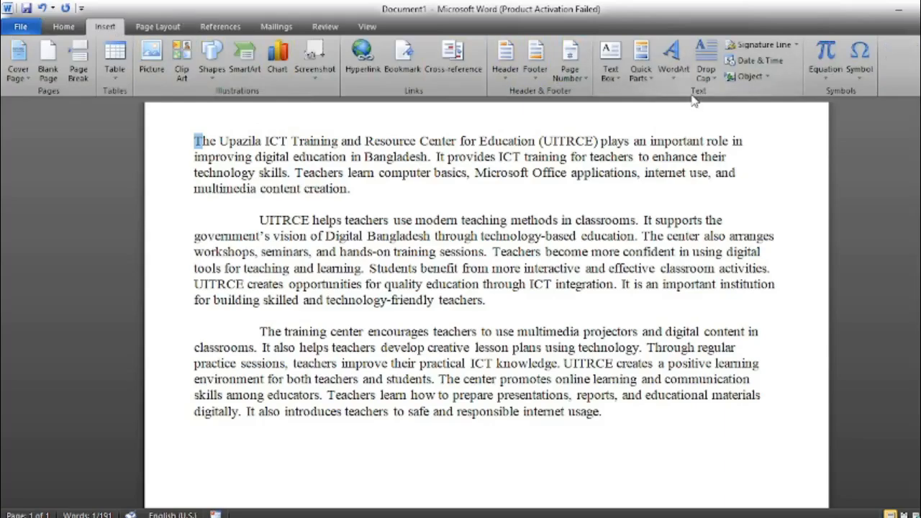
pyautogui.click(715, 79)
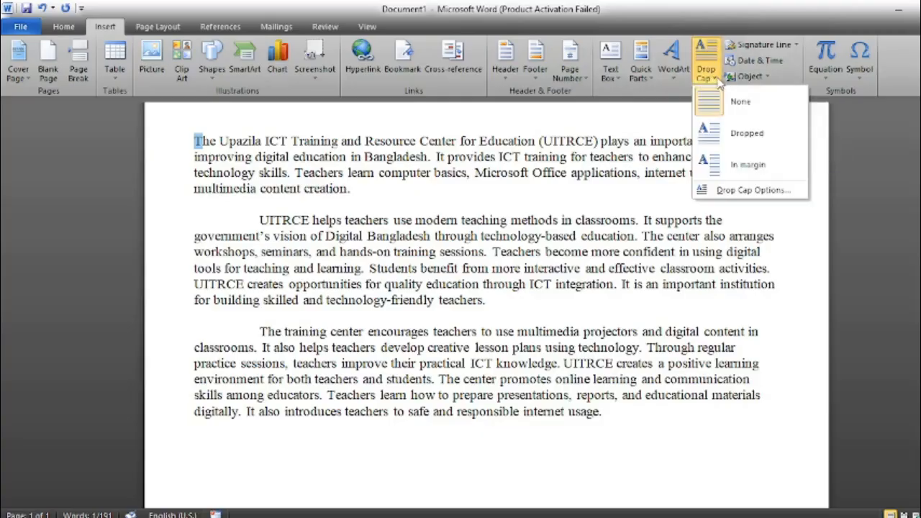
pyautogui.click(741, 134)
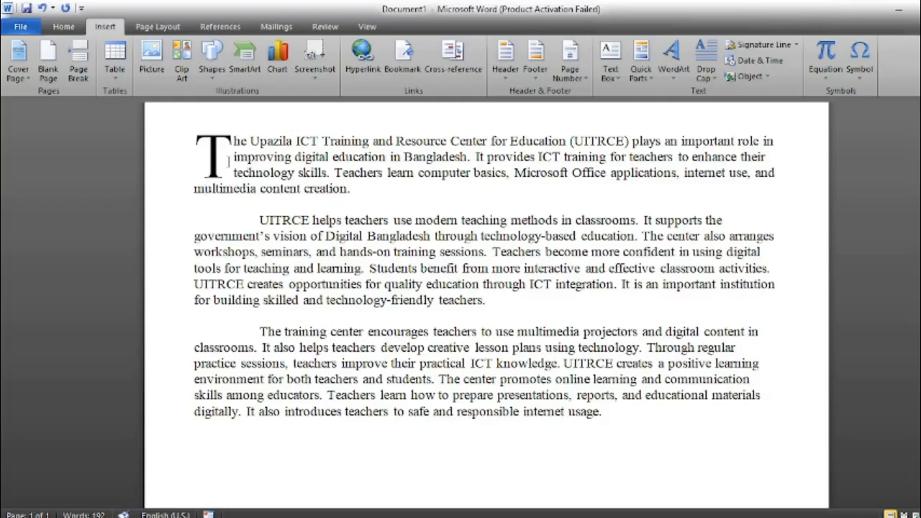
# Step: Change the first paragraph's "T" drop cap to the In margin position
pyautogui.click(207, 149)
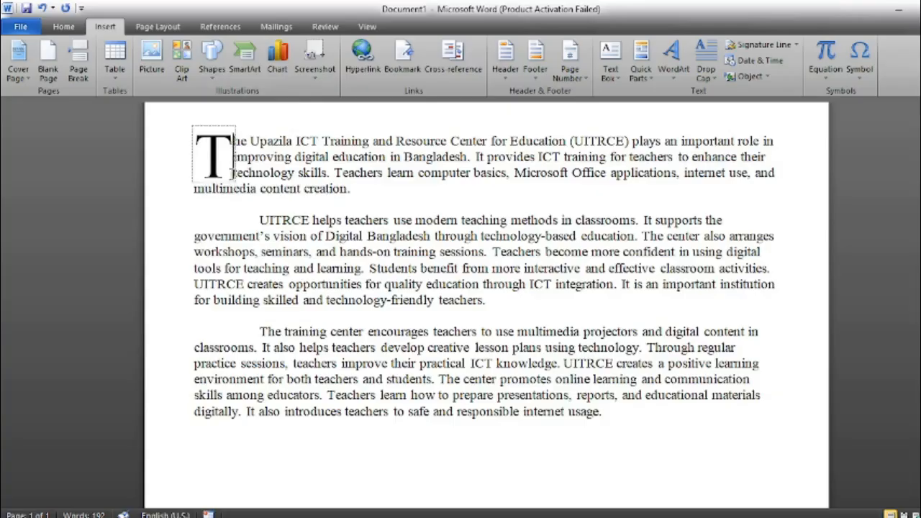
pyautogui.moveTo(232, 174); pyautogui.dragTo(200, 173)
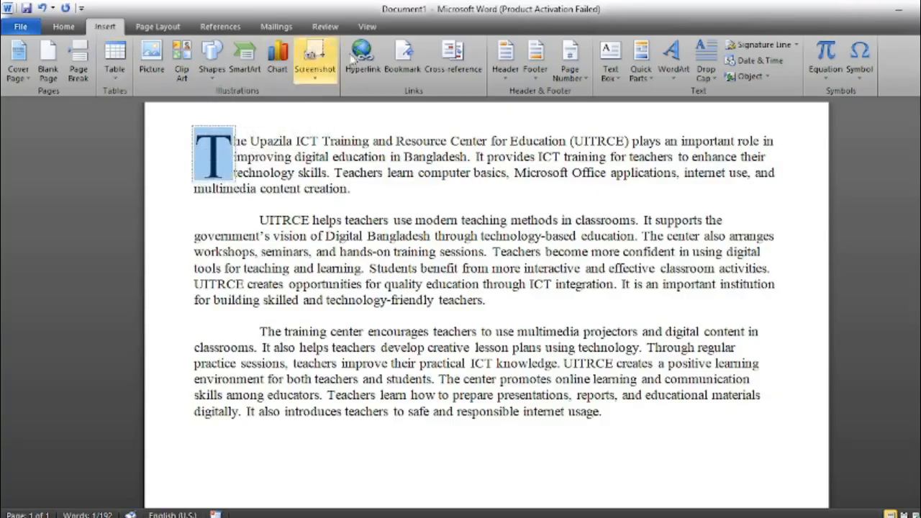
pyautogui.click(698, 79)
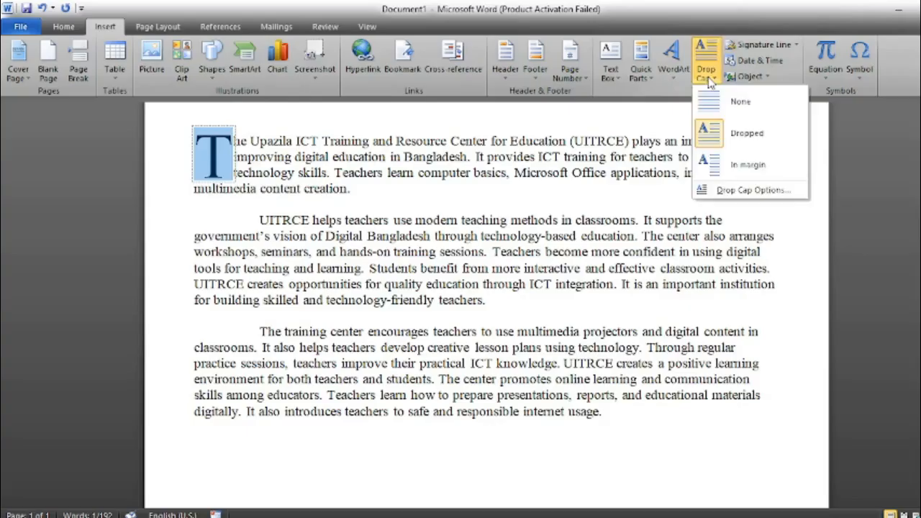
pyautogui.click(741, 165)
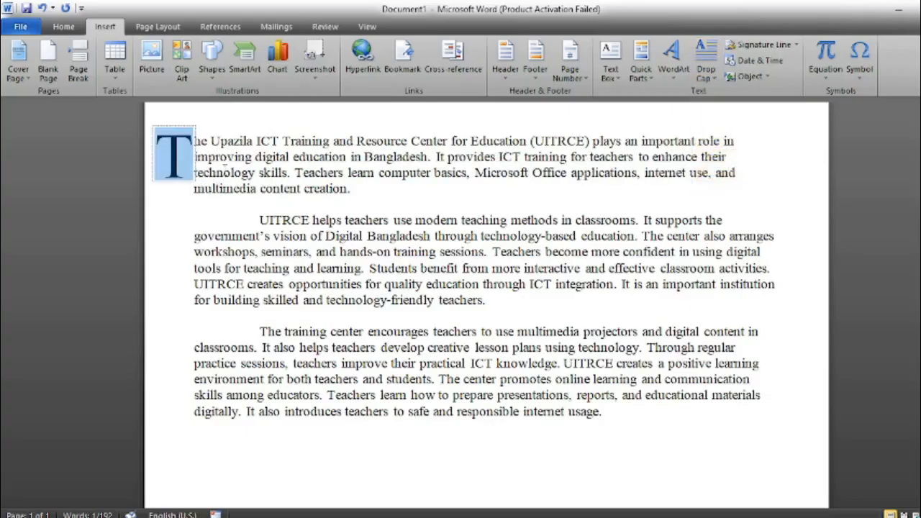
pyautogui.click(218, 173)
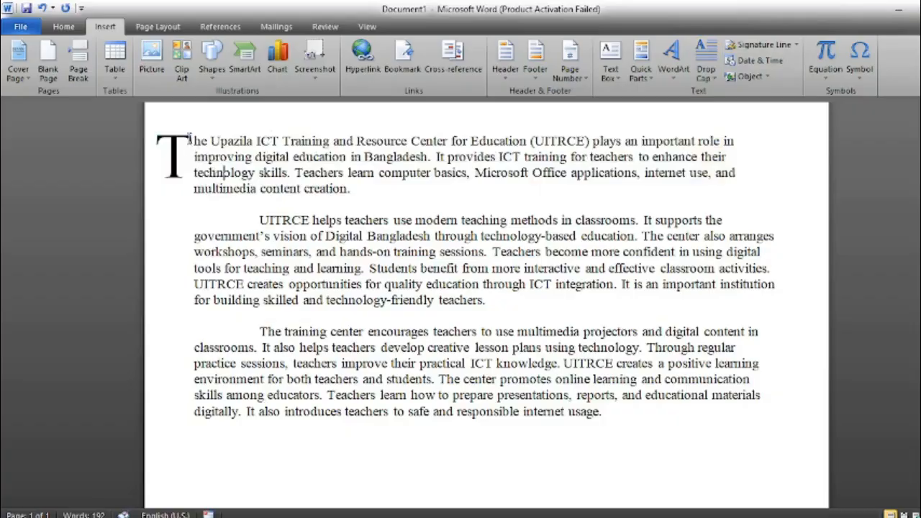
pyautogui.click(156, 134)
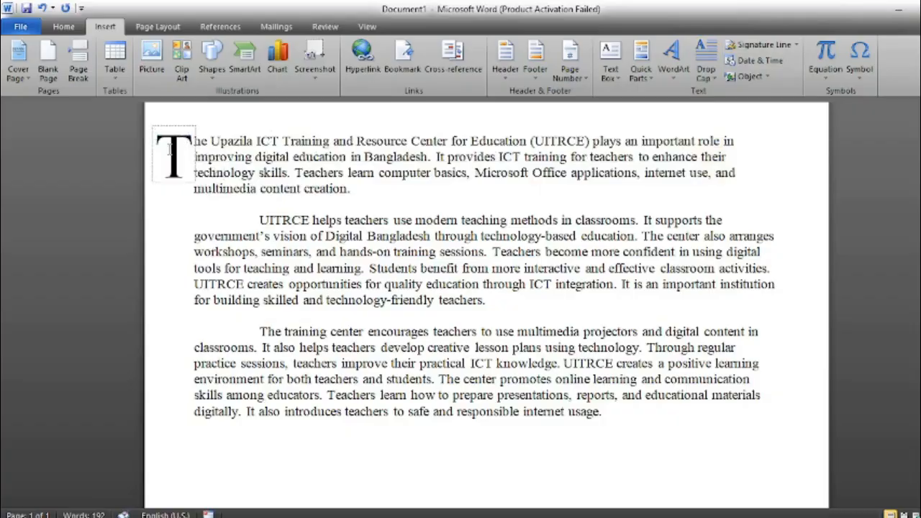
pyautogui.click(201, 218)
# Step: Switch to the da21.pdf session plan in the browser and hand-draw a table of four rows and five columns on page 2
pyautogui.click(435, 517)
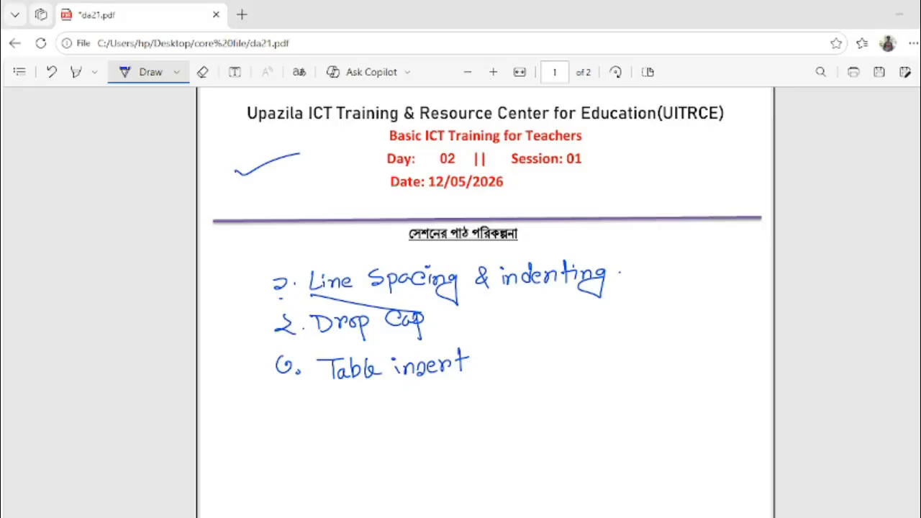
pyautogui.moveTo(531, 407); pyautogui.dragTo(576, 393)
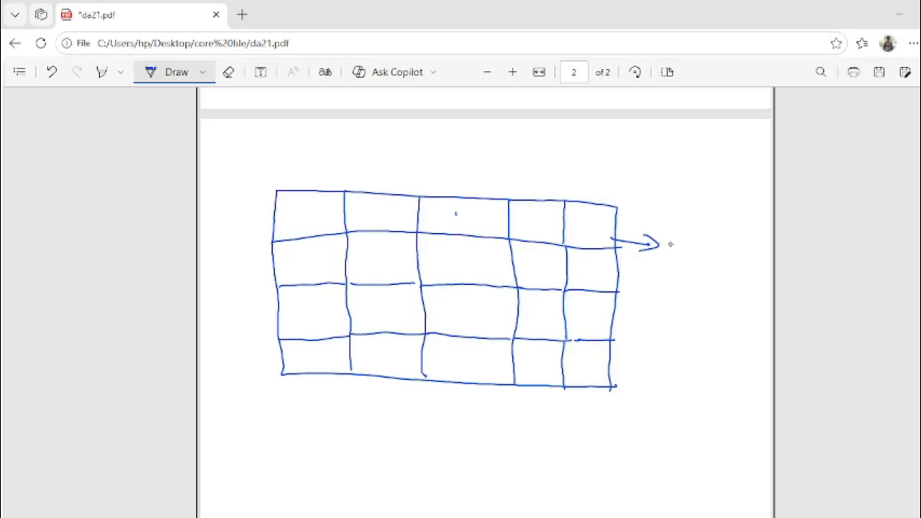
# Step: Handwrite row labels Row 1, 2 and 3 beside the drawn table, with arrows leading out from the rows including the fourth
pyautogui.moveTo(669, 247)
pyautogui.mouseDown()
pyautogui.moveTo(670, 227)
pyautogui.moveTo(735, 240)
pyautogui.moveTo(737, 249)
pyautogui.mouseUp()
pyautogui.moveTo(632, 272); pyautogui.dragTo(668, 274)
pyautogui.moveTo(680, 270); pyautogui.dragTo(709, 285)
pyautogui.moveTo(623, 324); pyautogui.dragTo(688, 336)
pyautogui.moveTo(622, 373)
pyautogui.mouseDown()
pyautogui.moveTo(662, 373)
pyautogui.moveTo(659, 380)
pyautogui.mouseUp()
pyautogui.moveTo(738, 238); pyautogui.dragTo(738, 252)
pyautogui.moveTo(729, 253); pyautogui.dragTo(750, 257)
# Step: Draw arrows below the table's five columns and handwrite the labels Column 1, 2, 3, 4 and 5 beneath them
pyautogui.moveTo(310, 373)
pyautogui.mouseDown()
pyautogui.moveTo(309, 393)
pyautogui.moveTo(321, 394)
pyautogui.mouseUp()
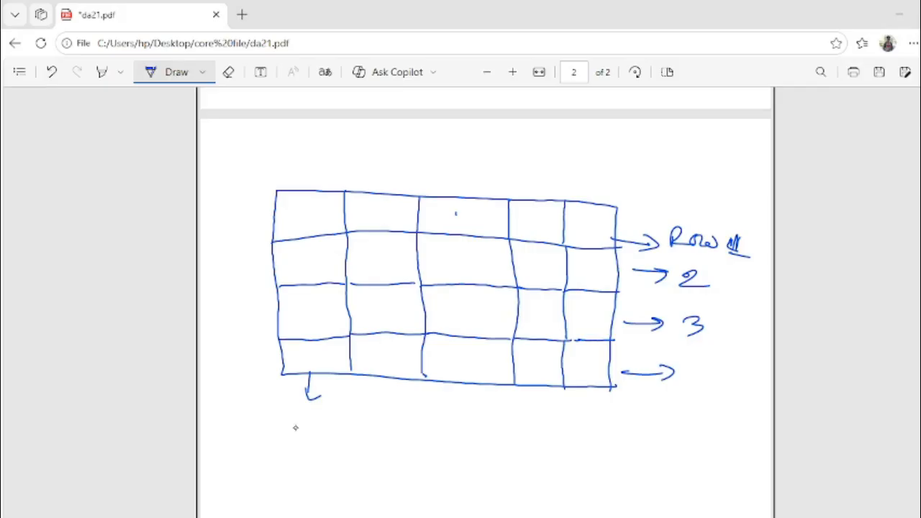
pyautogui.moveTo(298, 424)
pyautogui.mouseDown()
pyautogui.moveTo(300, 439)
pyautogui.moveTo(332, 427)
pyautogui.moveTo(374, 429)
pyautogui.mouseUp()
pyautogui.moveTo(393, 385); pyautogui.dragTo(392, 408)
pyautogui.moveTo(385, 400)
pyautogui.mouseDown()
pyautogui.moveTo(399, 402)
pyautogui.moveTo(415, 428)
pyautogui.mouseUp()
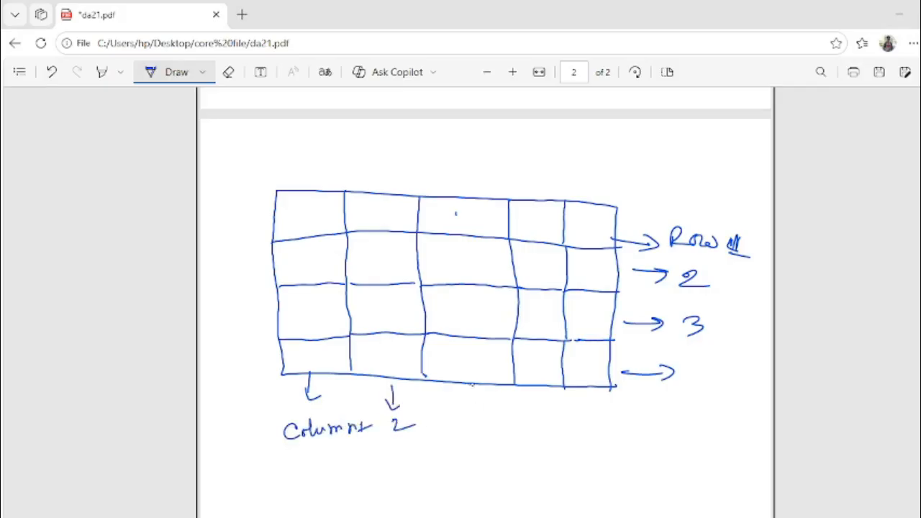
pyautogui.moveTo(469, 379); pyautogui.dragTo(469, 405)
pyautogui.moveTo(461, 397)
pyautogui.mouseDown()
pyautogui.moveTo(480, 399)
pyautogui.moveTo(475, 429)
pyautogui.mouseUp()
pyautogui.moveTo(537, 380); pyautogui.dragTo(538, 406)
pyautogui.moveTo(531, 401)
pyautogui.mouseDown()
pyautogui.moveTo(544, 407)
pyautogui.moveTo(552, 398)
pyautogui.mouseUp()
pyautogui.moveTo(536, 416); pyautogui.dragTo(546, 425)
pyautogui.moveTo(542, 418); pyautogui.dragTo(543, 431)
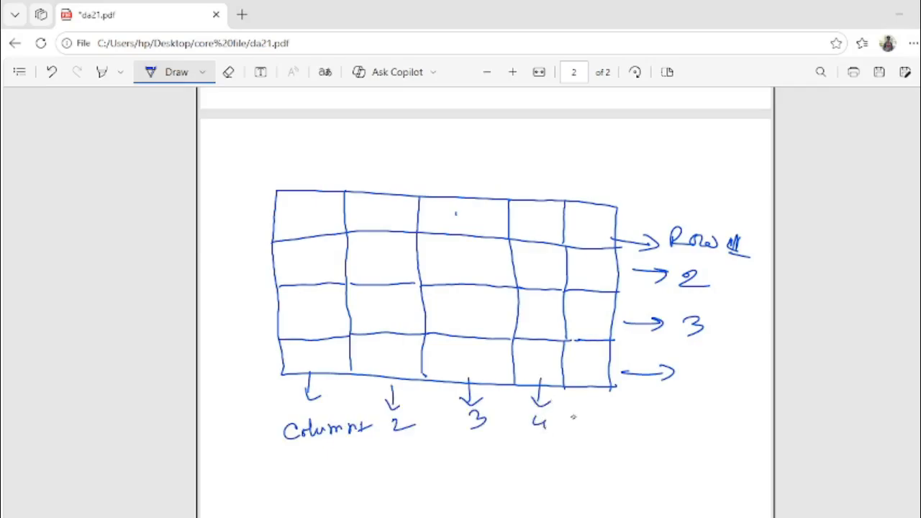
pyautogui.moveTo(600, 379)
pyautogui.mouseDown()
pyautogui.moveTo(599, 404)
pyautogui.moveTo(612, 398)
pyautogui.moveTo(593, 431)
pyautogui.mouseUp()
pyautogui.moveTo(590, 414); pyautogui.dragTo(605, 413)
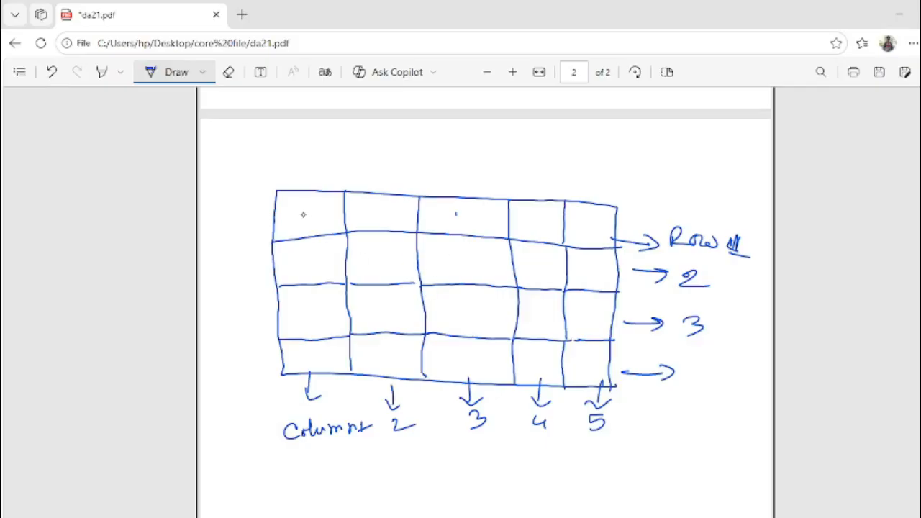
# Step: Draw check marks in cells of the sketched table: row 1 columns 1 and 2, row 2 column 3, and row 3 column 2
pyautogui.moveTo(303, 215); pyautogui.dragTo(413, 210)
pyautogui.moveTo(439, 265); pyautogui.dragTo(485, 255)
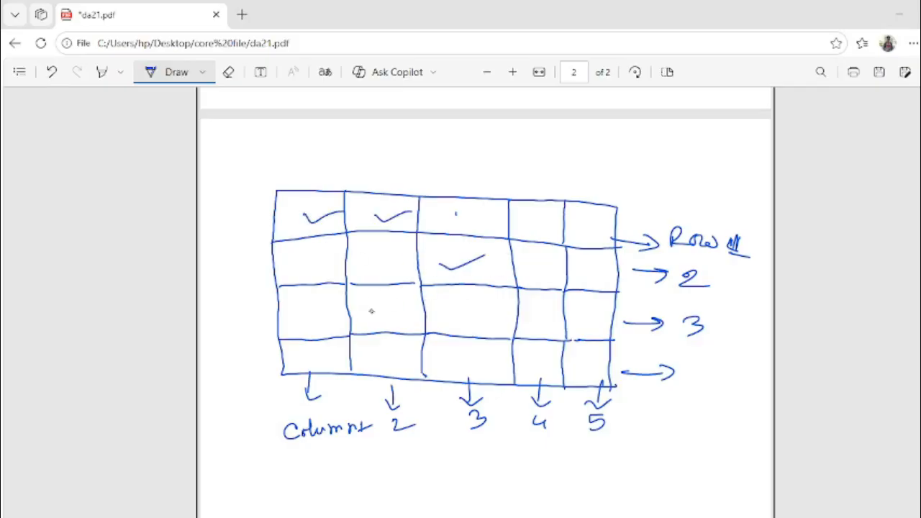
pyautogui.moveTo(370, 311); pyautogui.dragTo(418, 297)
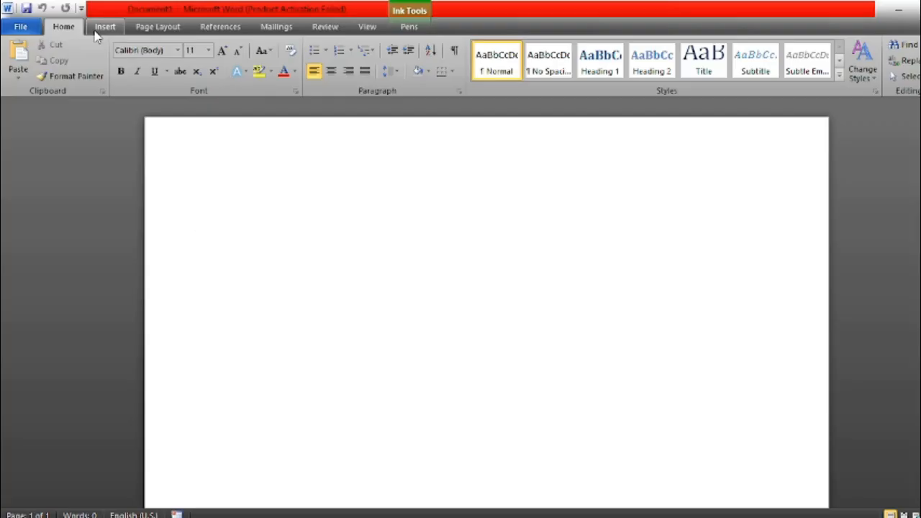
# Step: Switch to the blank Word document and insert a table of five columns and four rows
pyautogui.click(105, 27)
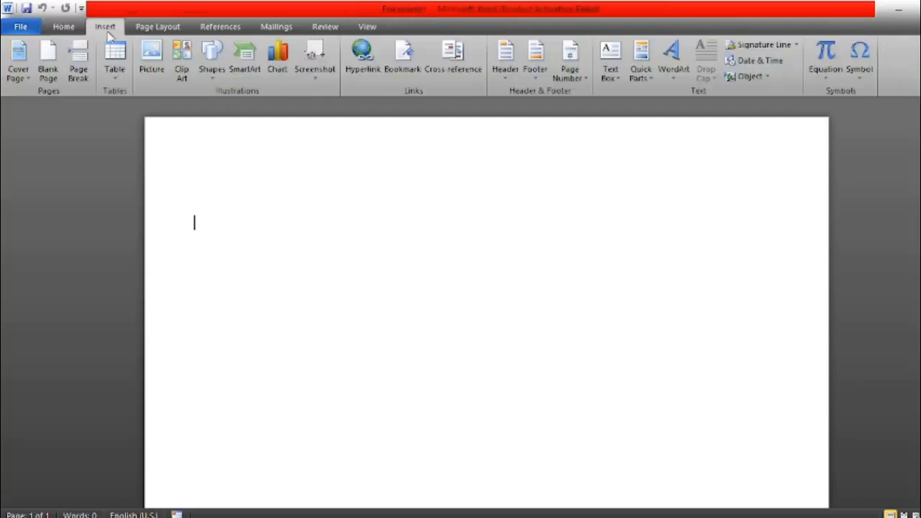
pyautogui.click(116, 76)
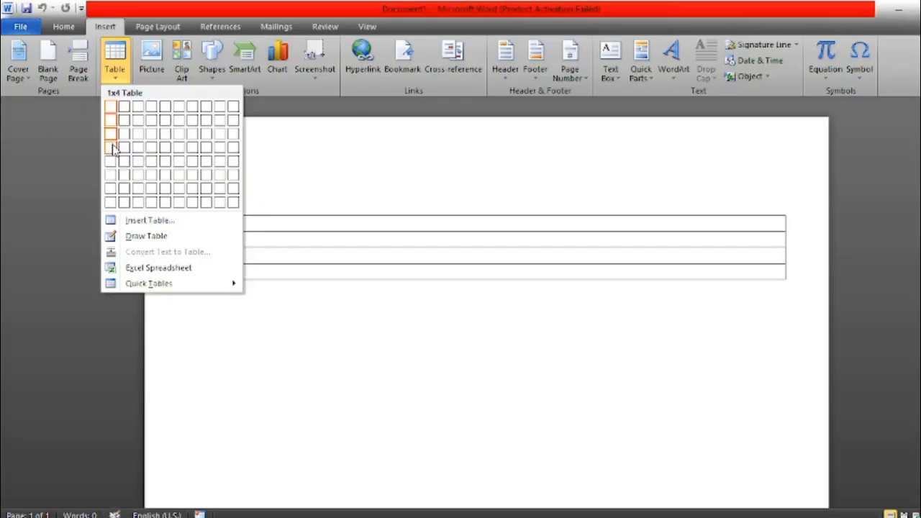
pyautogui.click(164, 152)
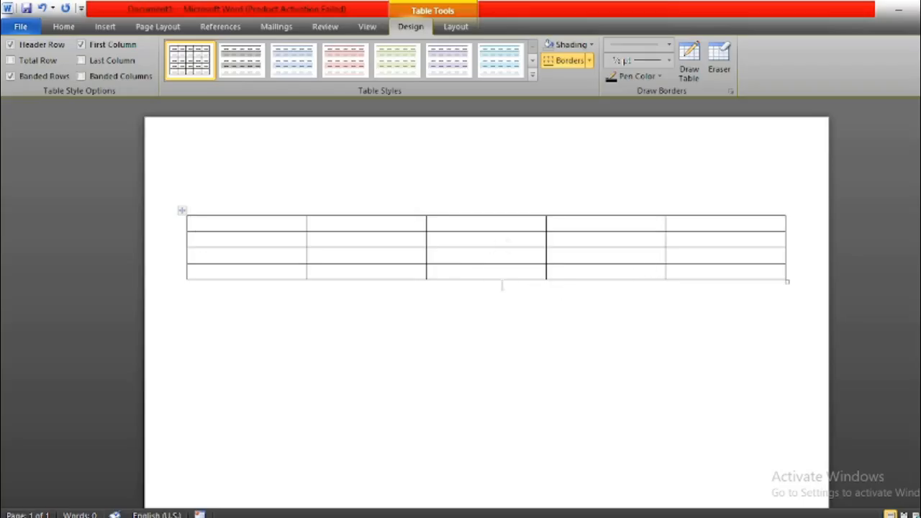
# Step: Enter 1 in row 3 column 3, 2 in row 2 column 4, and 3 in row 4 column 4 of the table
pyautogui.click(483, 255)
pyautogui.write('1')
pyautogui.click(559, 241)
pyautogui.write('2')
pyautogui.click(567, 270)
pyautogui.write('3')
# Step: Insert a new row above the table's second row, the one containing 2
pyautogui.click(178, 244)
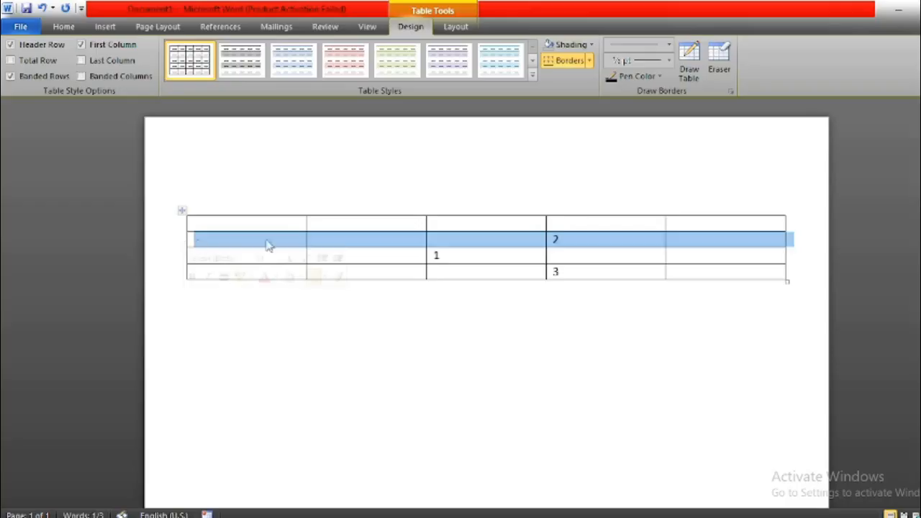
pyautogui.rightClick(374, 244)
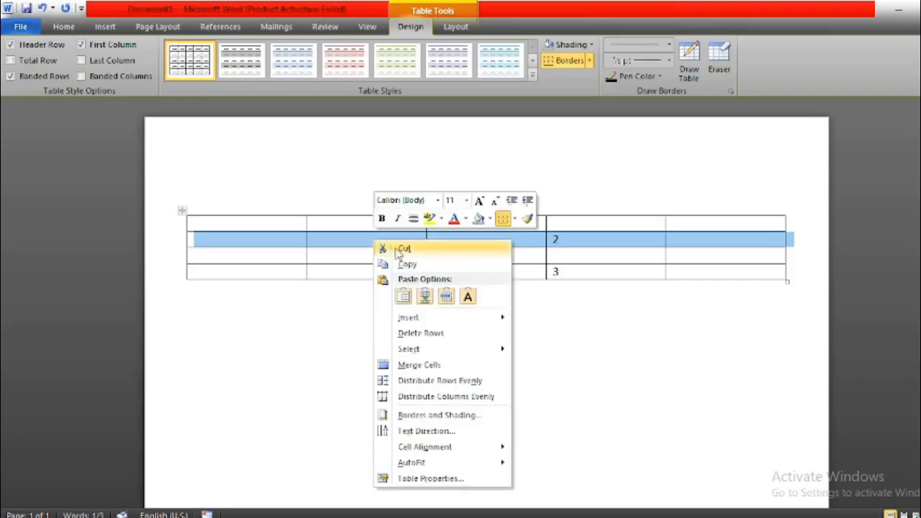
pyautogui.click(382, 249)
pyautogui.rightClick(376, 243)
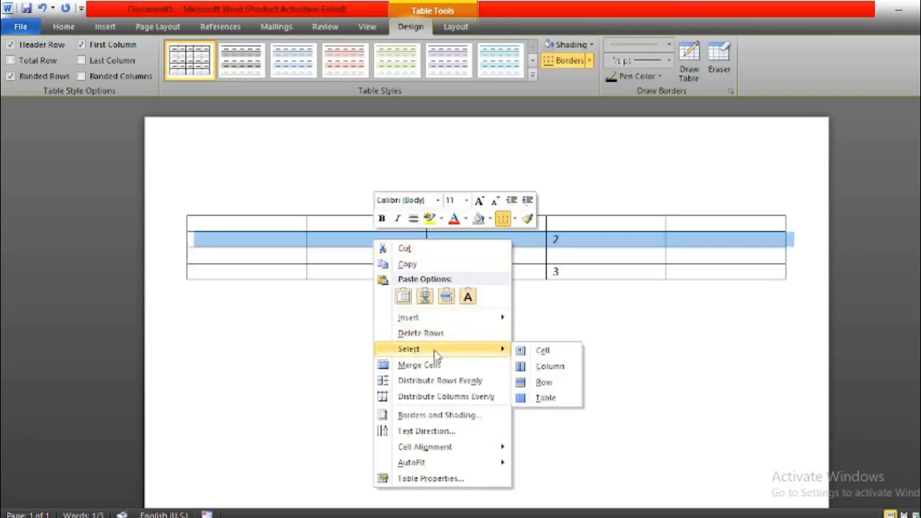
pyautogui.moveTo(438, 321)
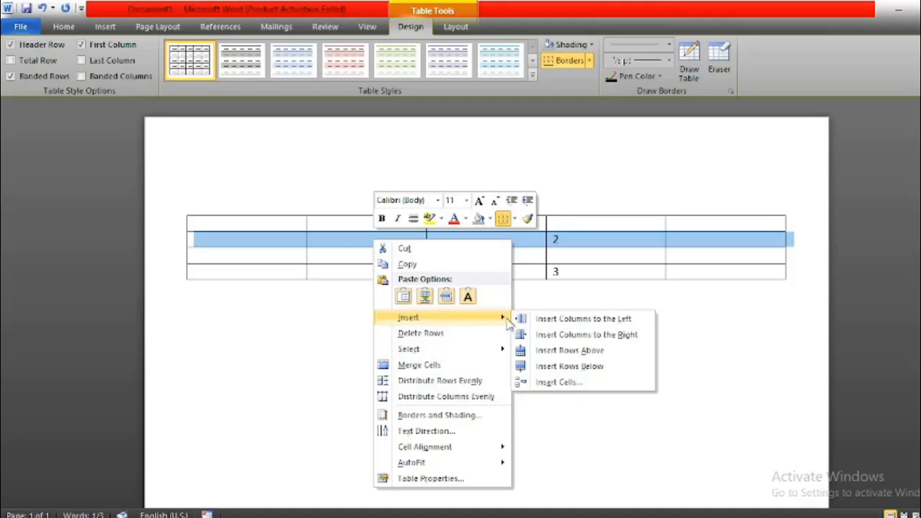
pyautogui.click(562, 350)
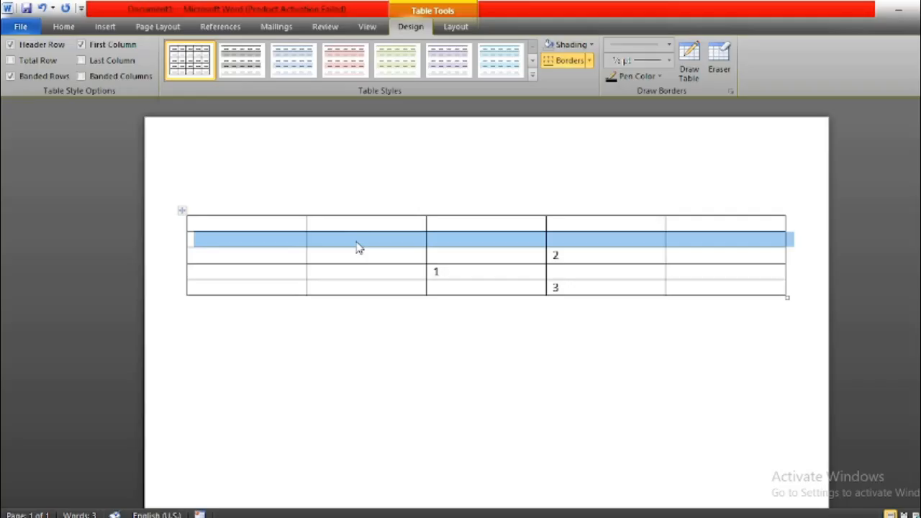
pyautogui.click(437, 337)
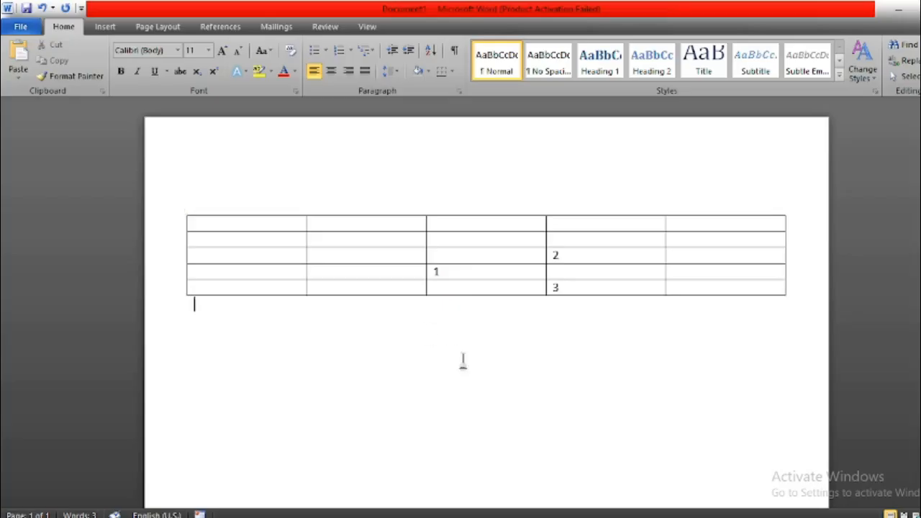
# Step: Insert a new column to the left of the table's fourth column, the one containing 2 and 3
pyautogui.click(607, 201)
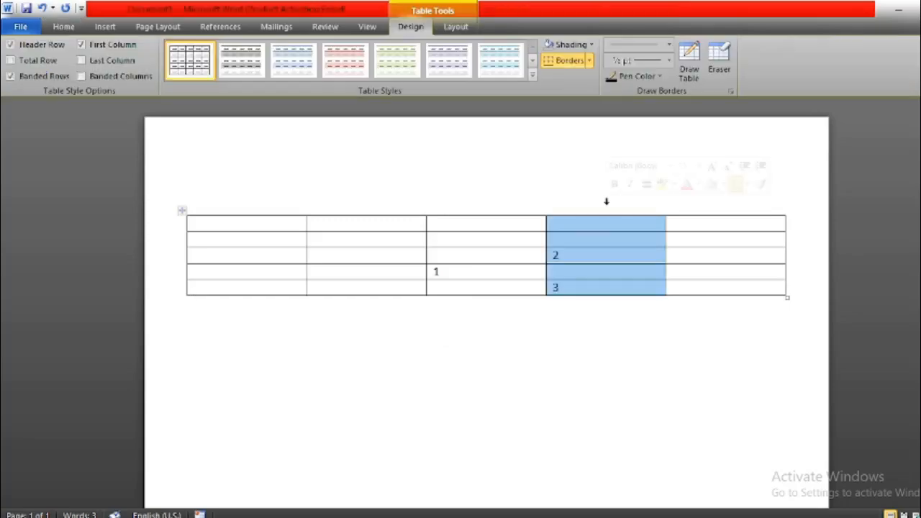
pyautogui.rightClick(600, 277)
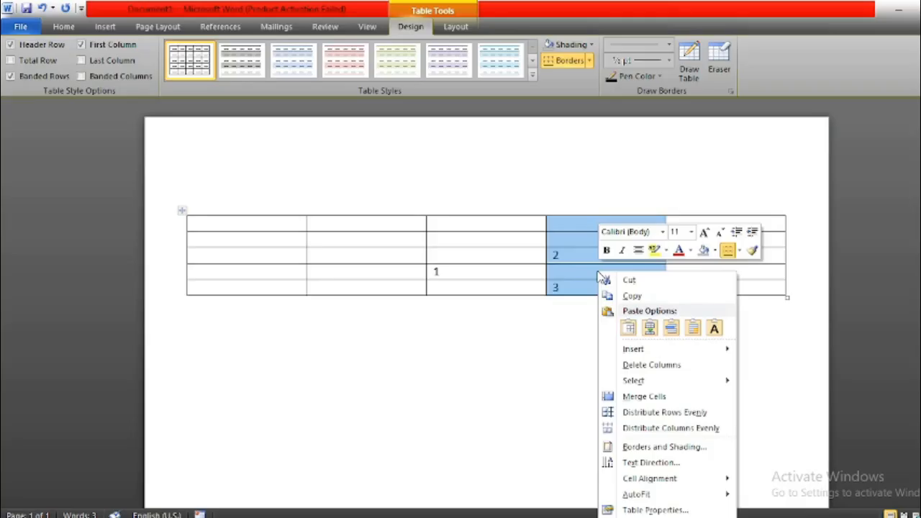
pyautogui.moveTo(652, 351)
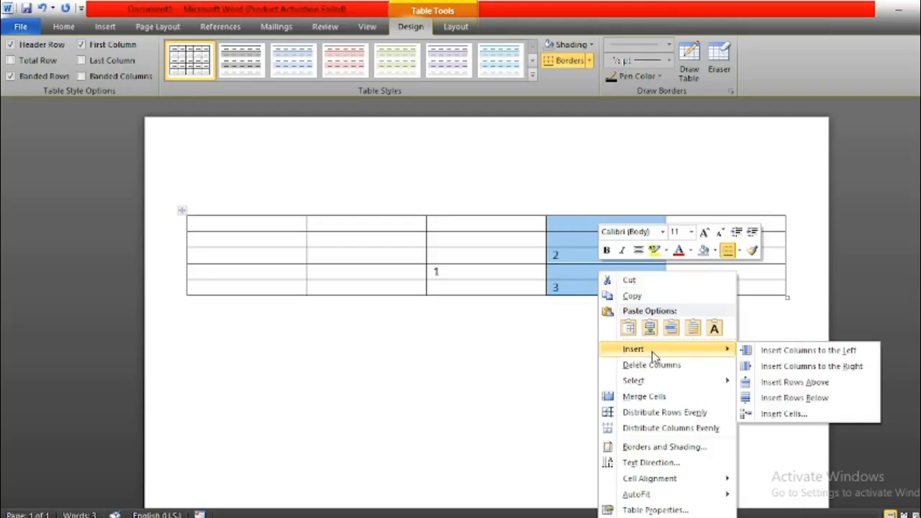
pyautogui.click(794, 350)
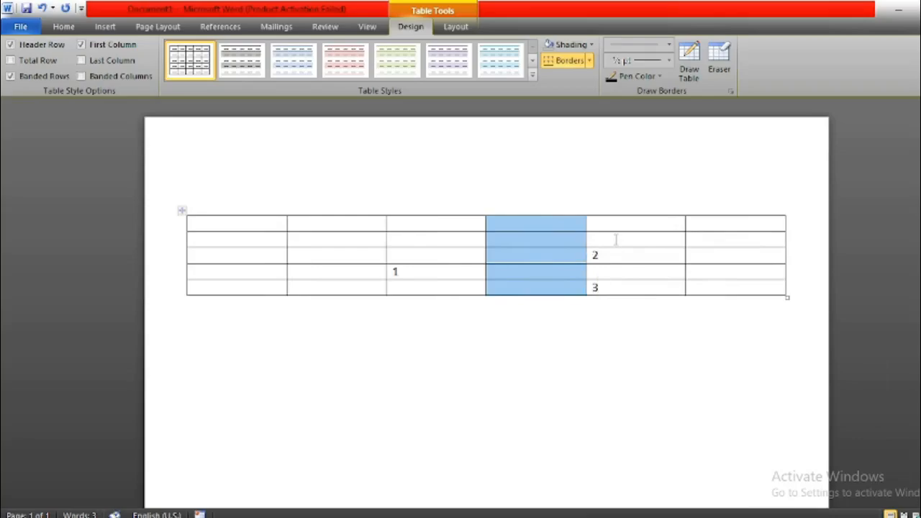
pyautogui.click(543, 292)
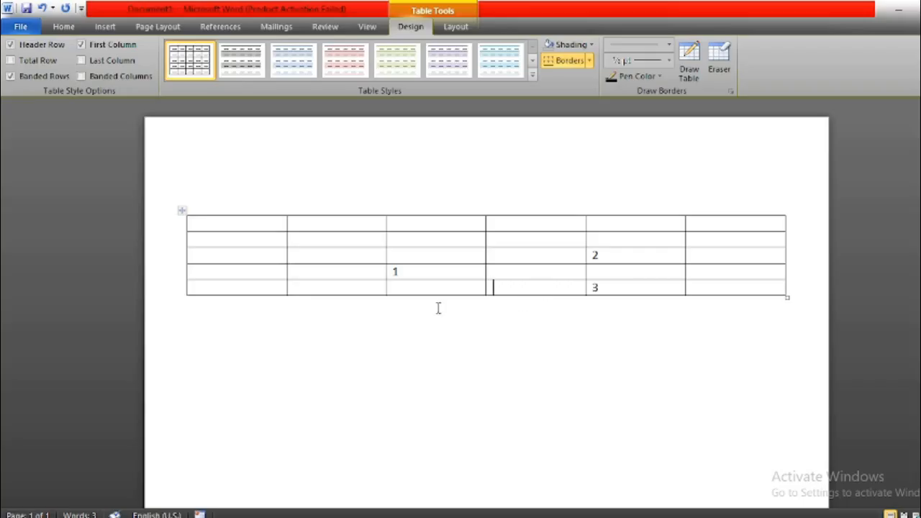
# Step: Merge the second, third and fourth cells of the table's second row into one cell
pyautogui.click(317, 240)
pyautogui.click(287, 245)
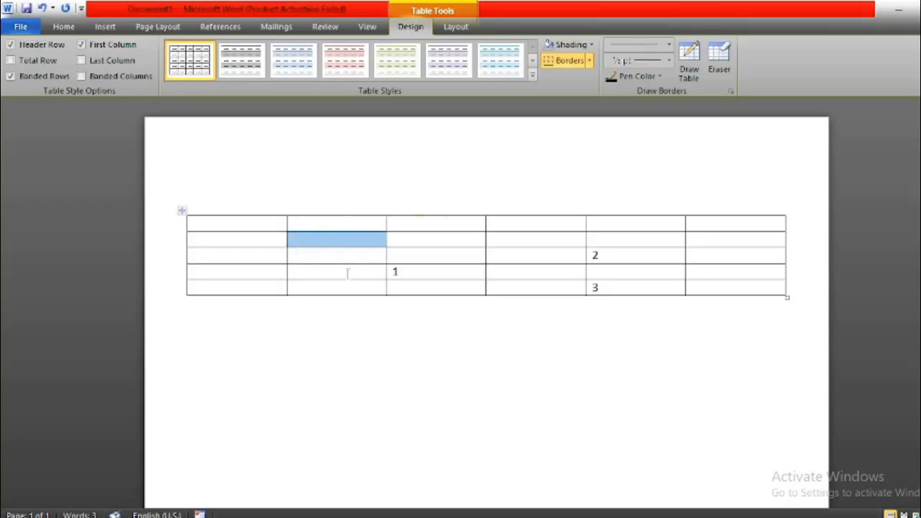
pyautogui.keyDown('ctrl'); pyautogui.click(387, 240); pyautogui.keyUp('ctrl')
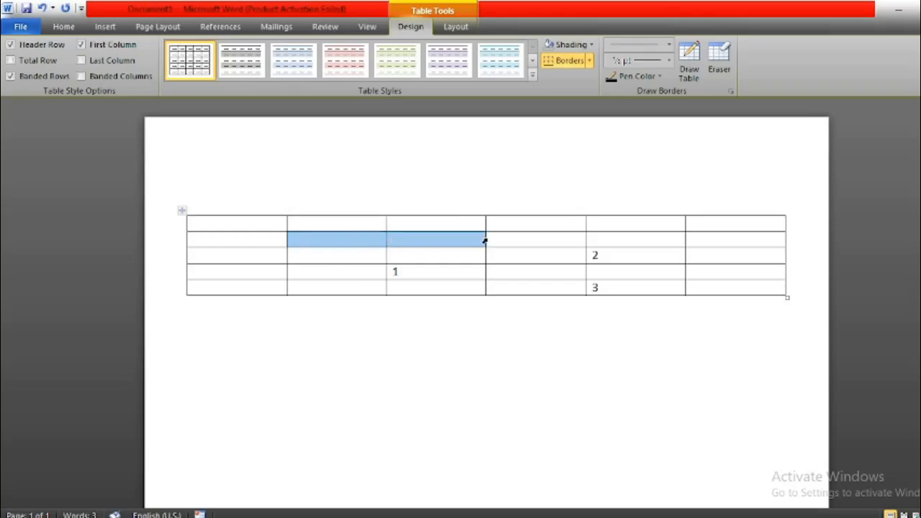
pyautogui.keyDown('ctrl'); pyautogui.click(487, 240); pyautogui.keyUp('ctrl')
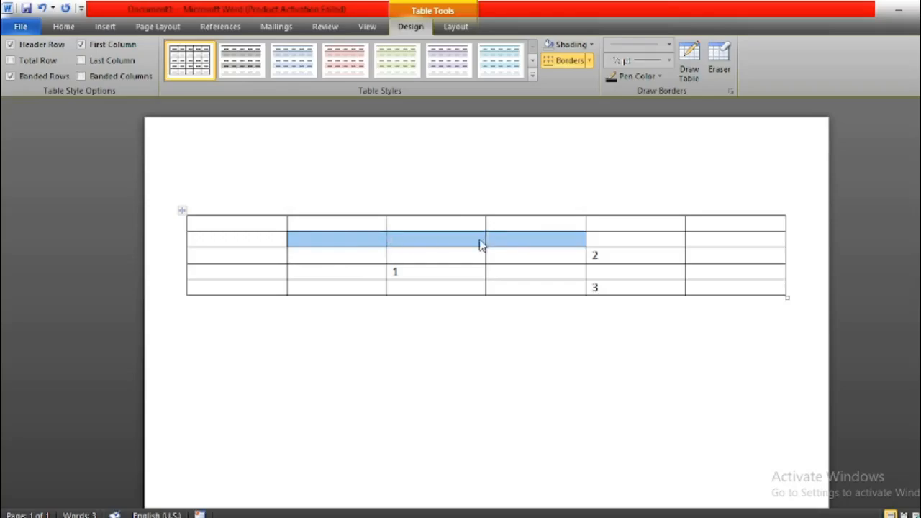
pyautogui.rightClick(421, 247)
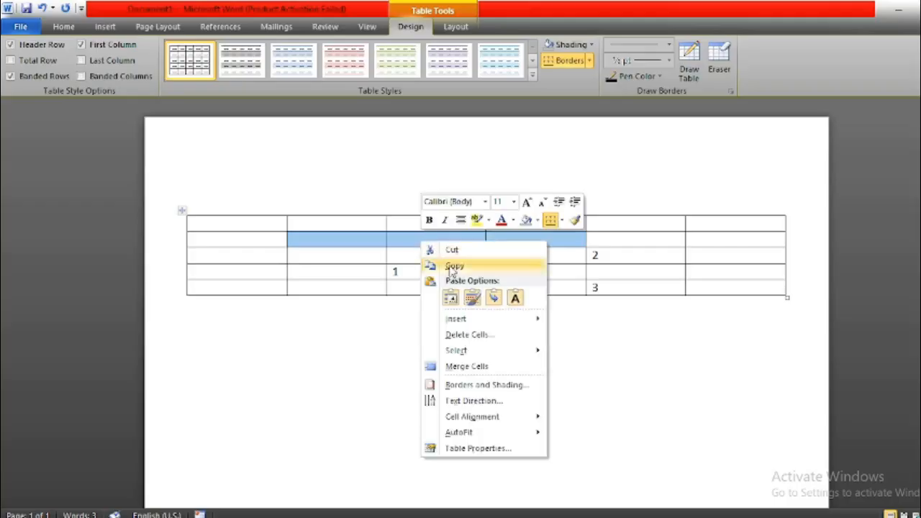
pyautogui.click(488, 368)
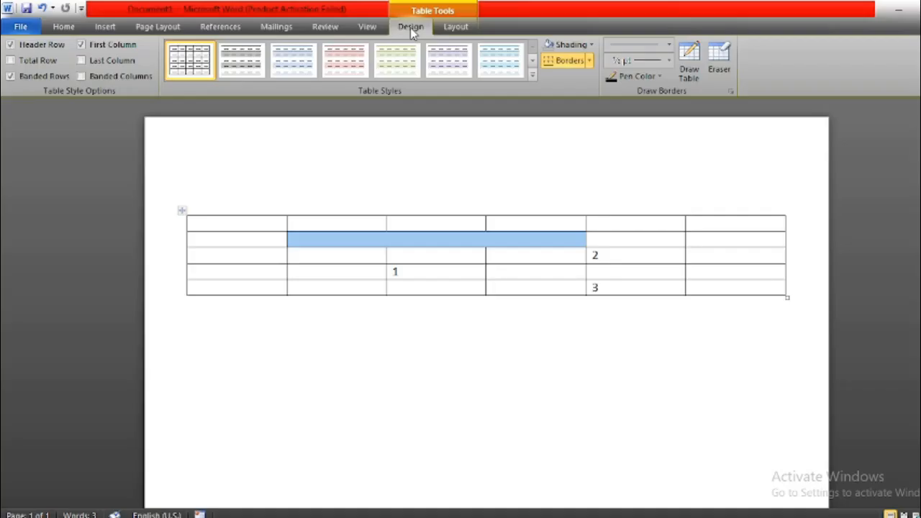
# Step: Draw full-height vertical lines through the table's last two columns, splitting each into two roughly equal columns
pyautogui.click(688, 70)
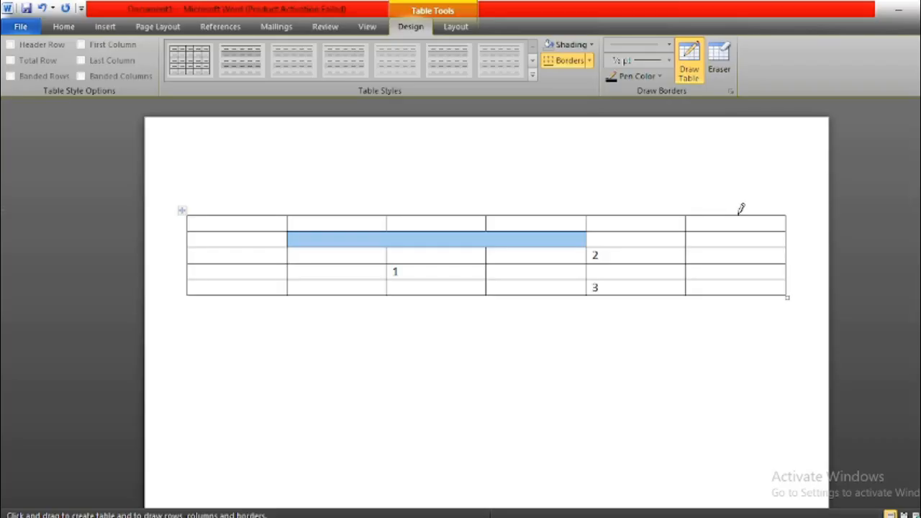
pyautogui.moveTo(741, 209); pyautogui.dragTo(746, 282)
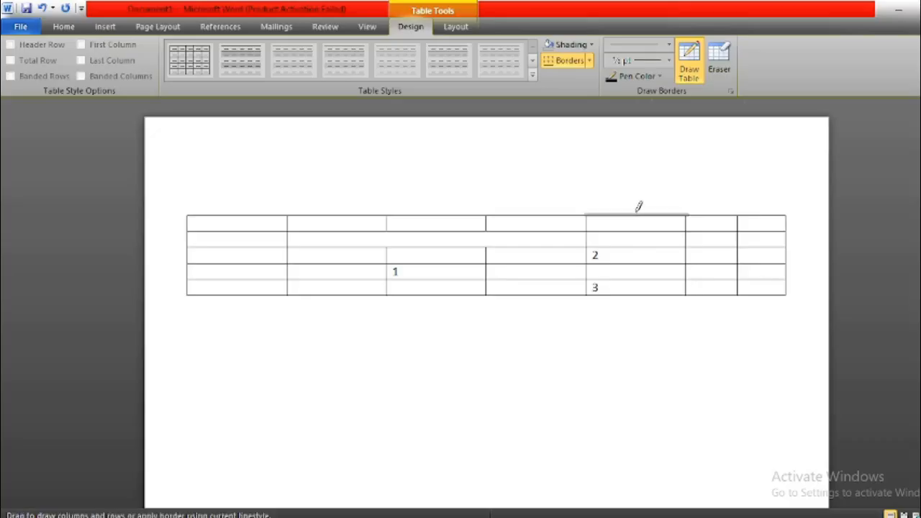
pyautogui.moveTo(639, 213); pyautogui.dragTo(639, 287)
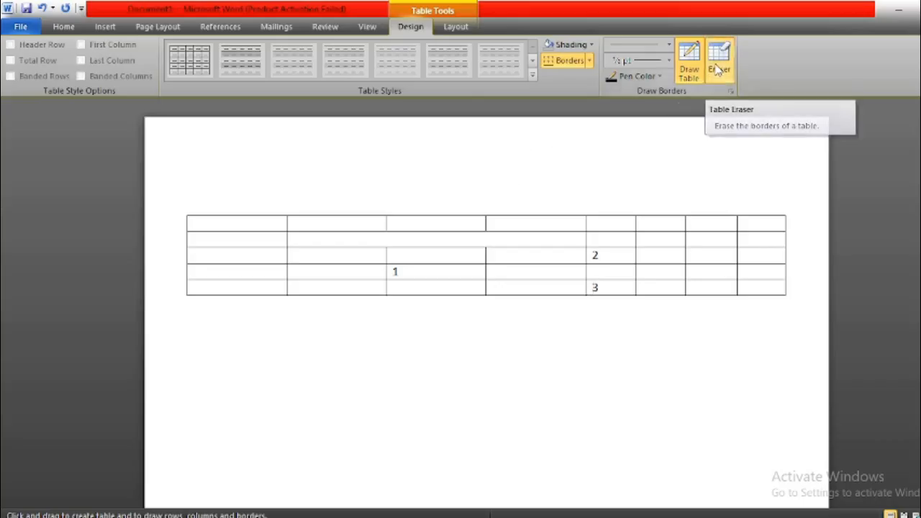
# Step: Erase the border between the last two cells of row 3 and the one between rows 3 and 4 in the first column
pyautogui.click(718, 69)
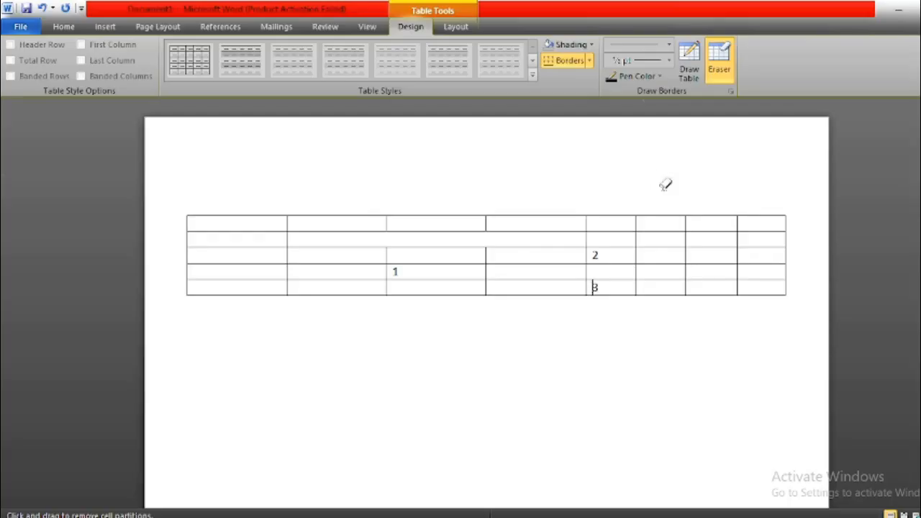
pyautogui.click(742, 255)
pyautogui.click(735, 251)
pyautogui.click(249, 263)
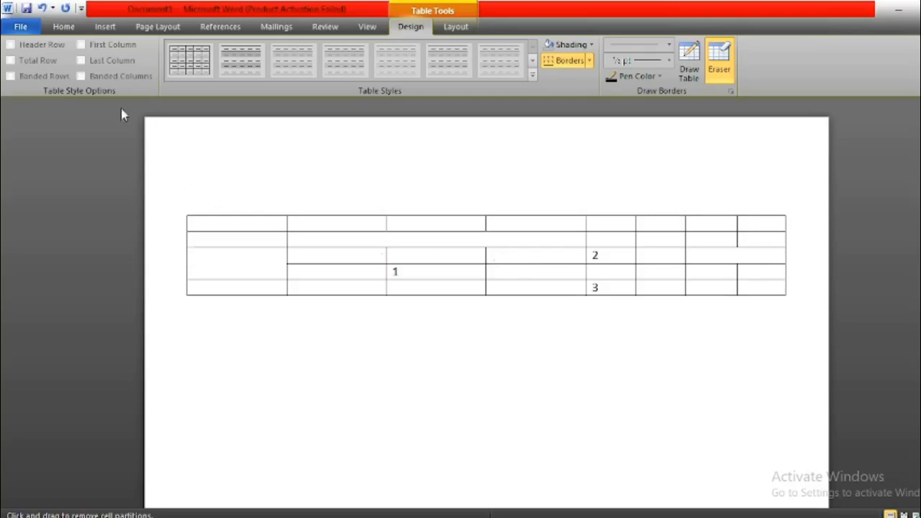
# Step: Cycle the text direction of the empty merged cell in the first column through its rotations and back to horizontal
pyautogui.click(64, 27)
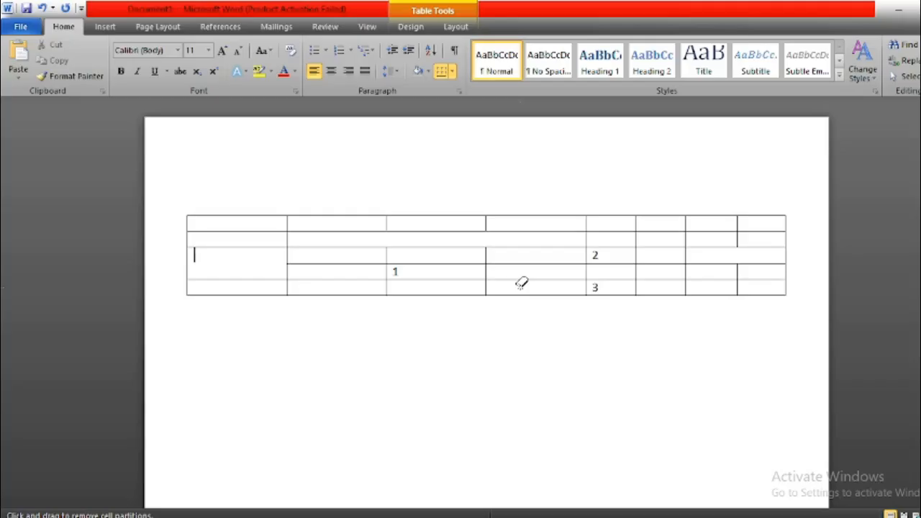
pyautogui.click(108, 27)
pyautogui.click(456, 27)
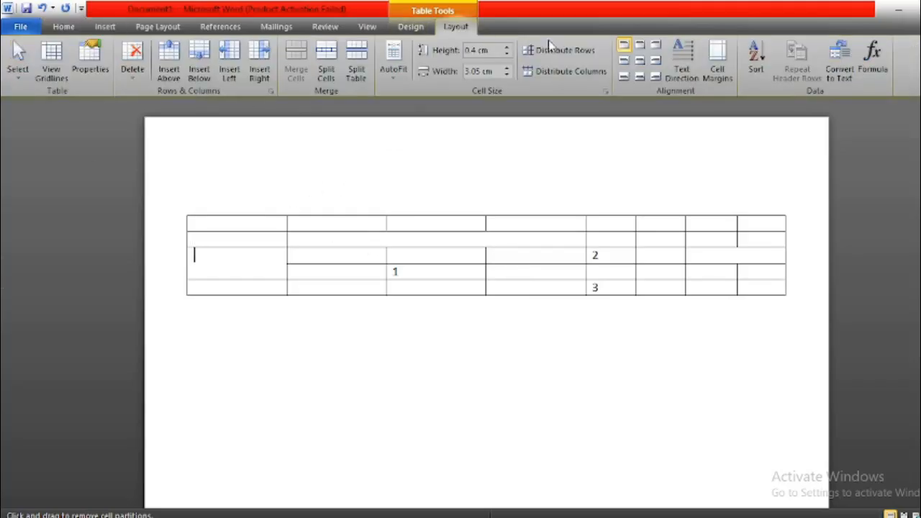
pyautogui.click(682, 57)
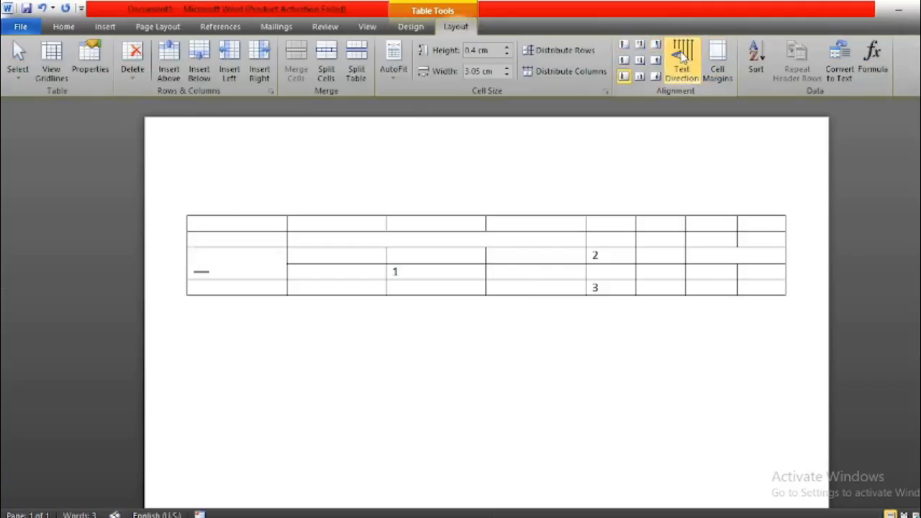
pyautogui.click(682, 58)
pyautogui.click(682, 58)
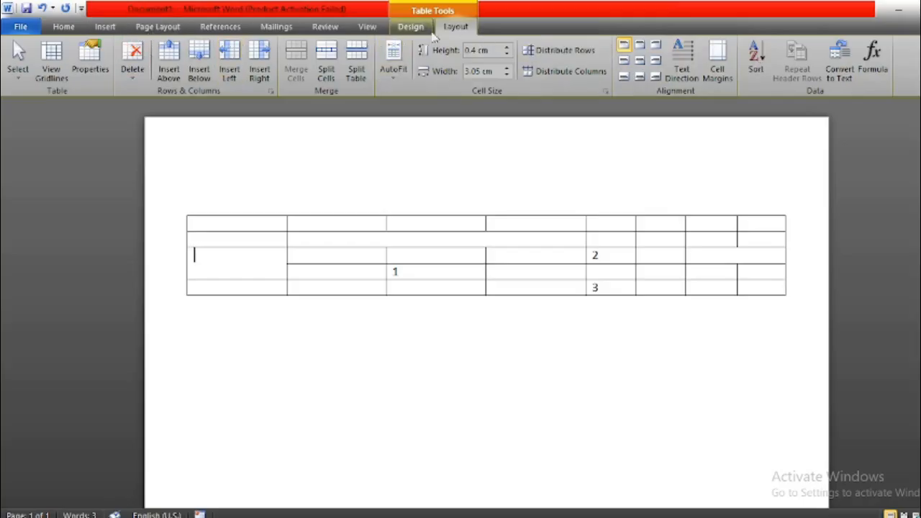
pyautogui.click(416, 28)
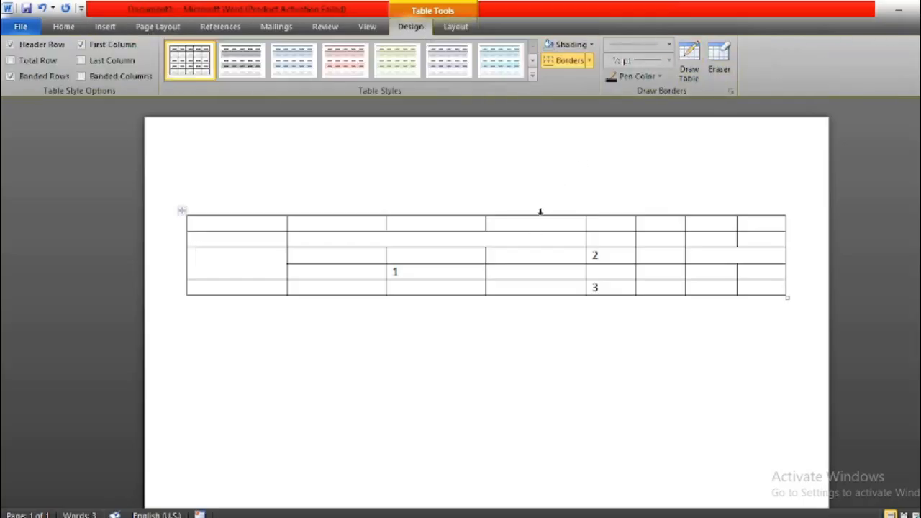
# Step: Enter MANGO in row 3 in the cell just before the 2, and rotate its text to read from bottom to top
pyautogui.click(514, 255)
pyautogui.write('MANGO')
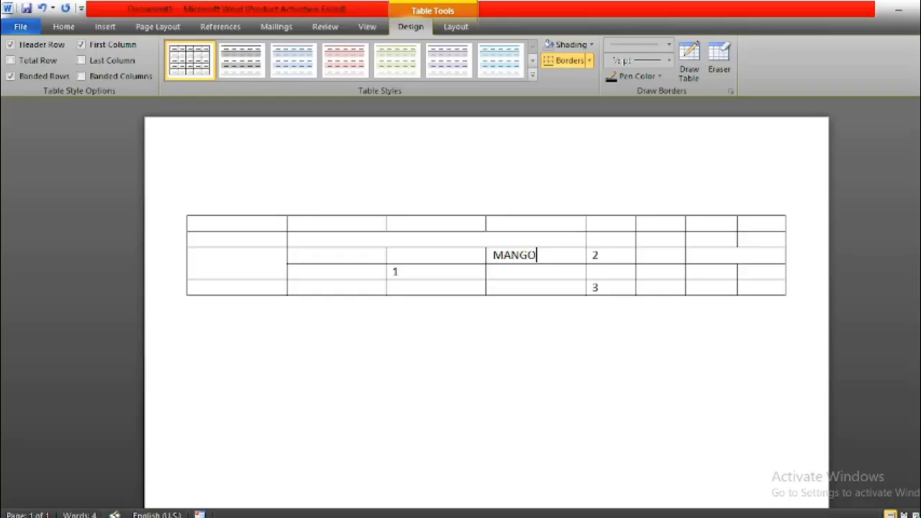
pyautogui.doubleClick(530, 256)
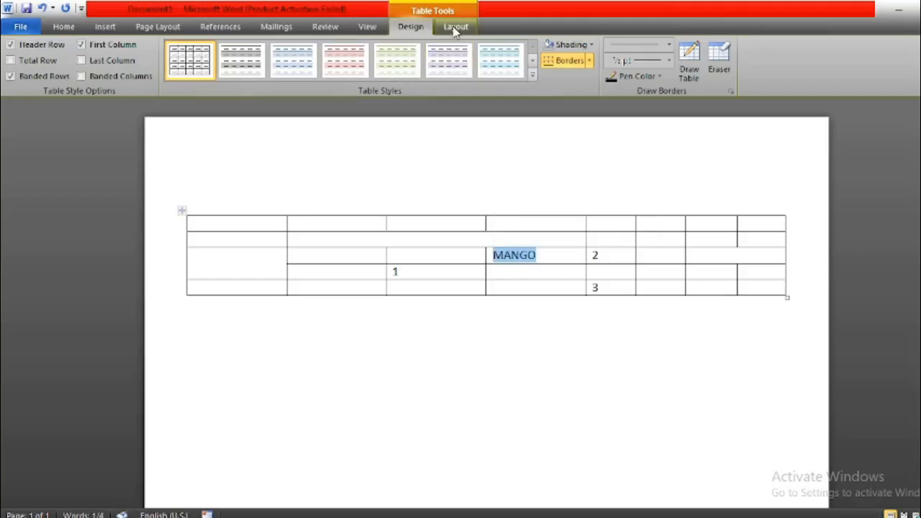
pyautogui.click(455, 29)
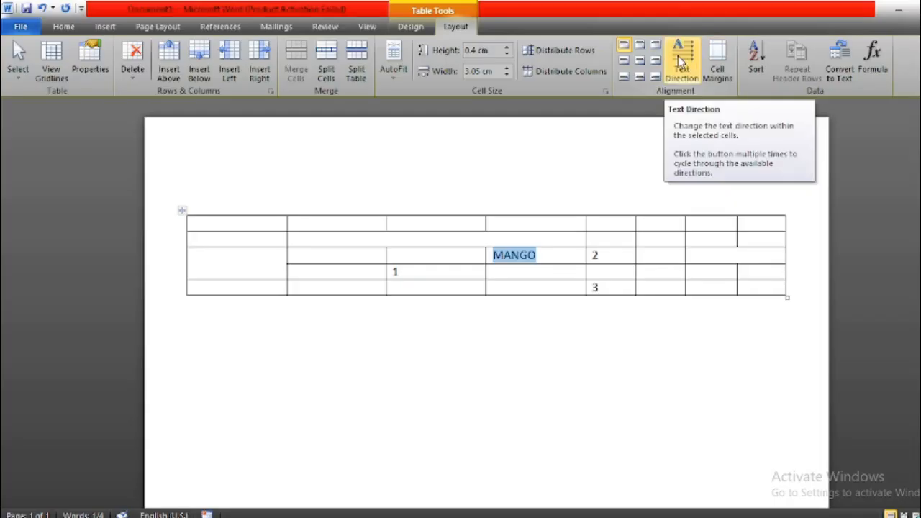
pyautogui.click(682, 63)
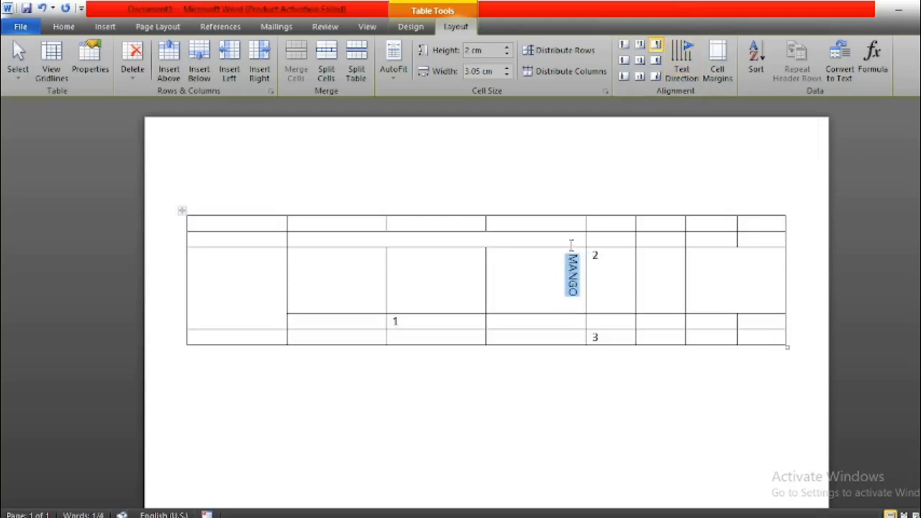
pyautogui.click(681, 63)
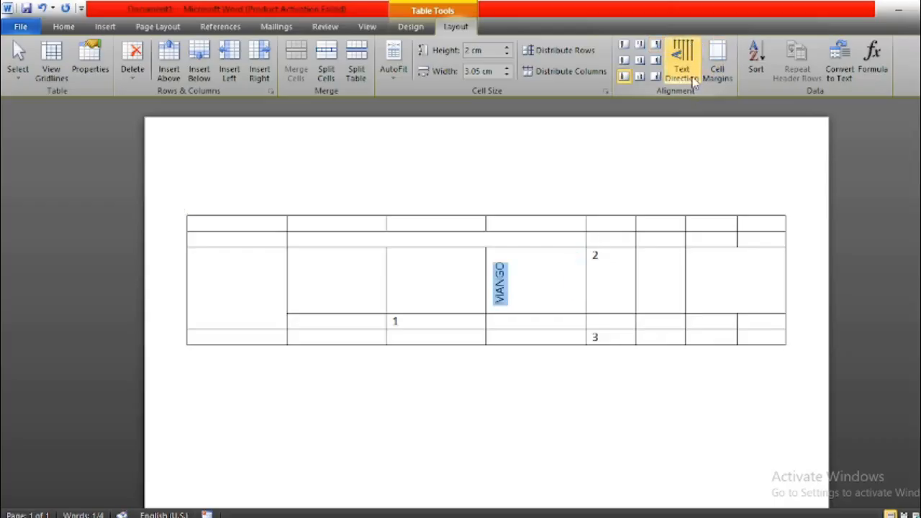